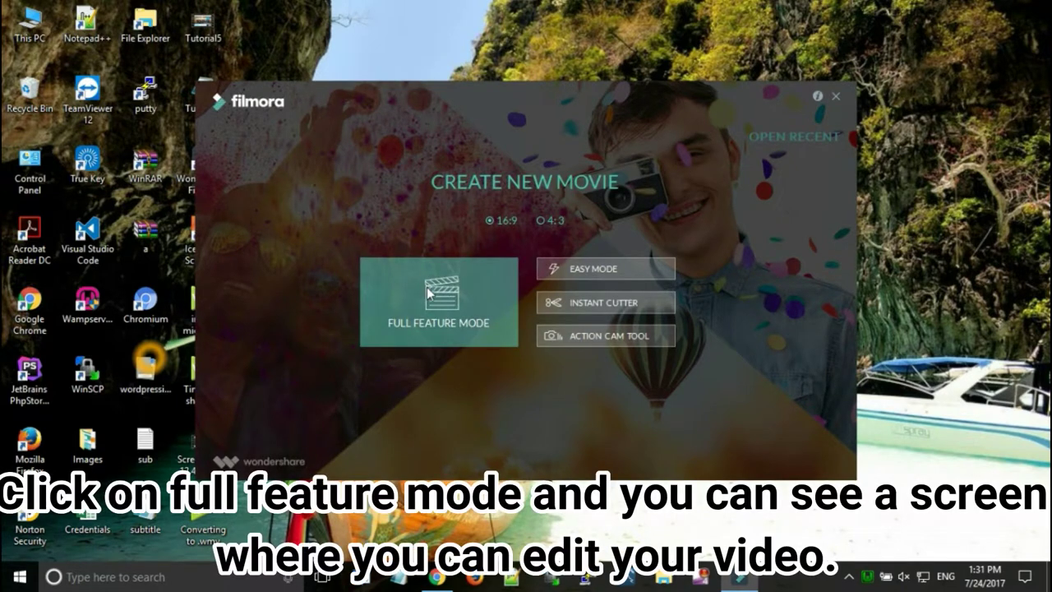
# Step: Start a new 16:9 movie in Full Feature Mode and close the Opera browser window that interrupts
pyautogui.click(426, 287)
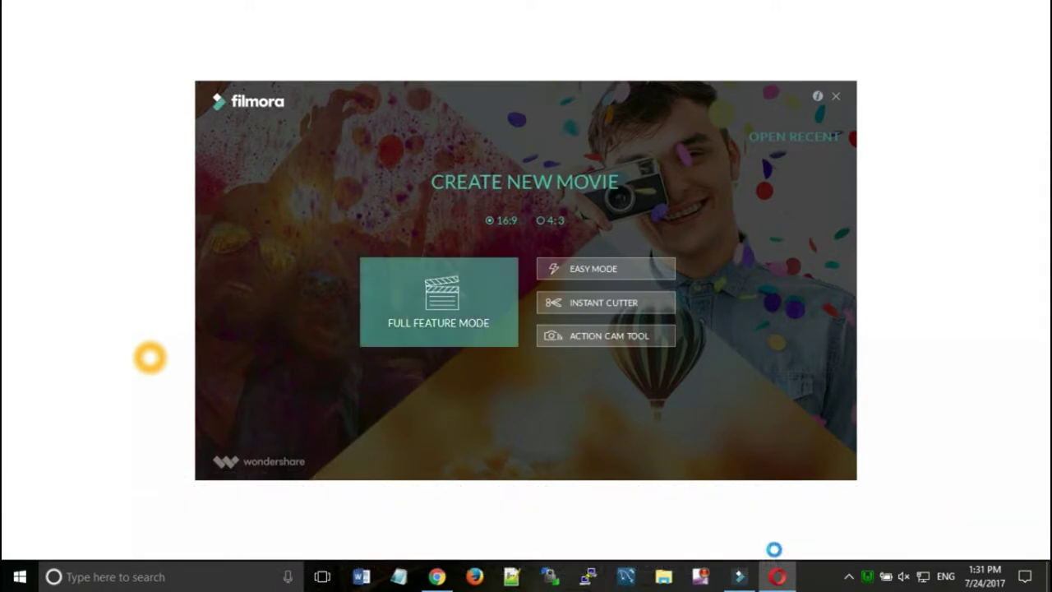
pyautogui.rightClick(776, 575)
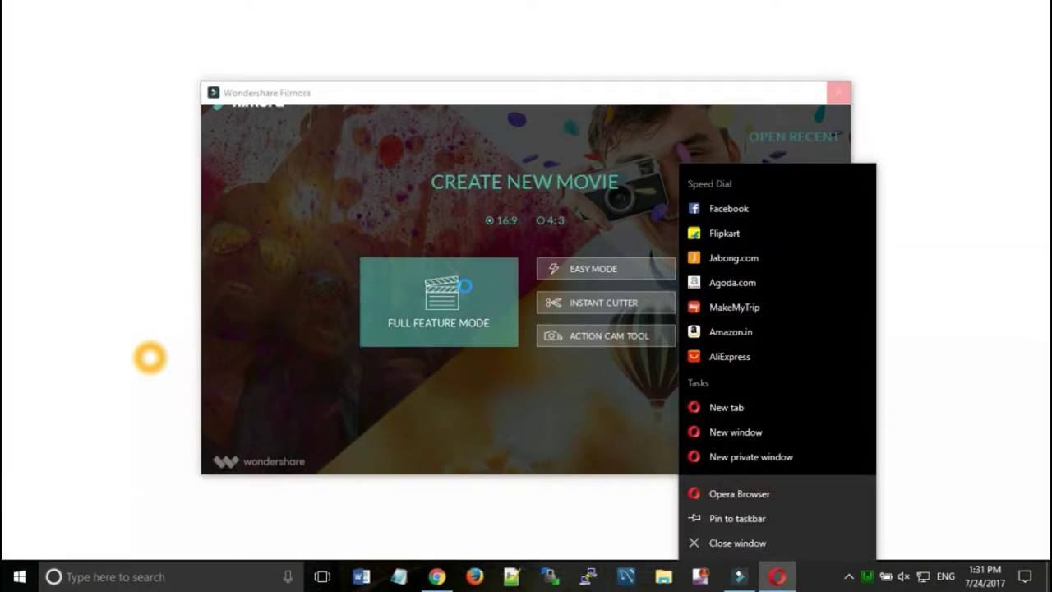
pyautogui.click(741, 543)
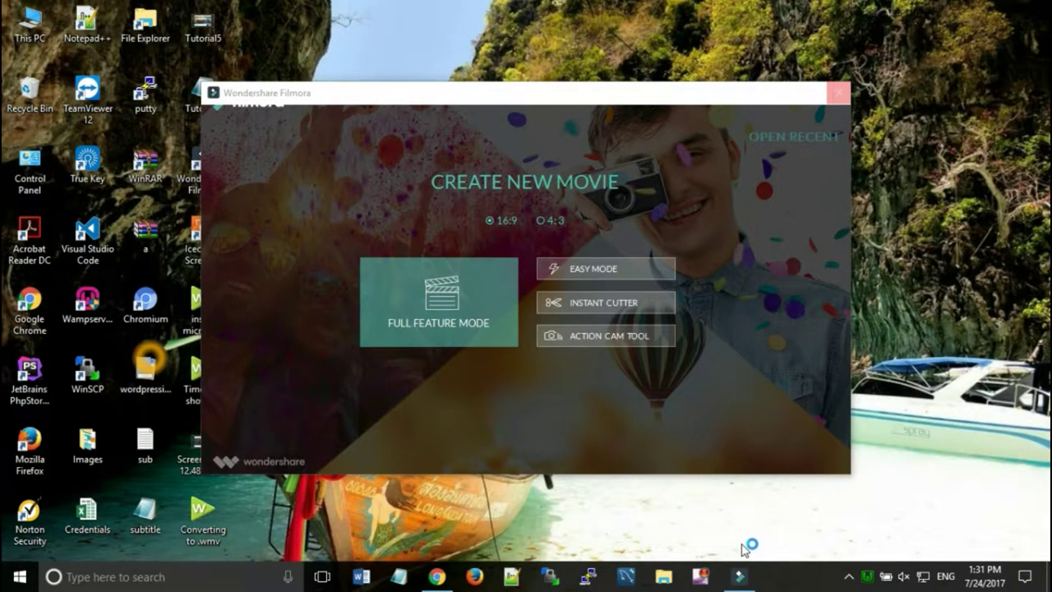
pyautogui.click(457, 302)
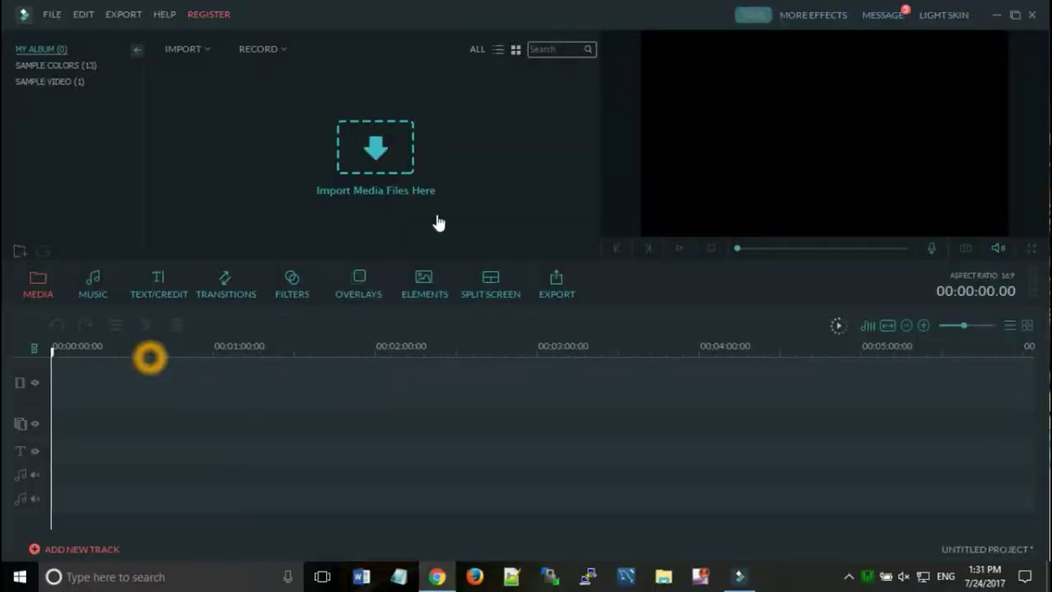
# Step: Import the video ScreenCapture_7-24-2017 12.48.22 PM from the dated laptop folder under Documents > Expression > Expression Encoder > Output
pyautogui.click(366, 160)
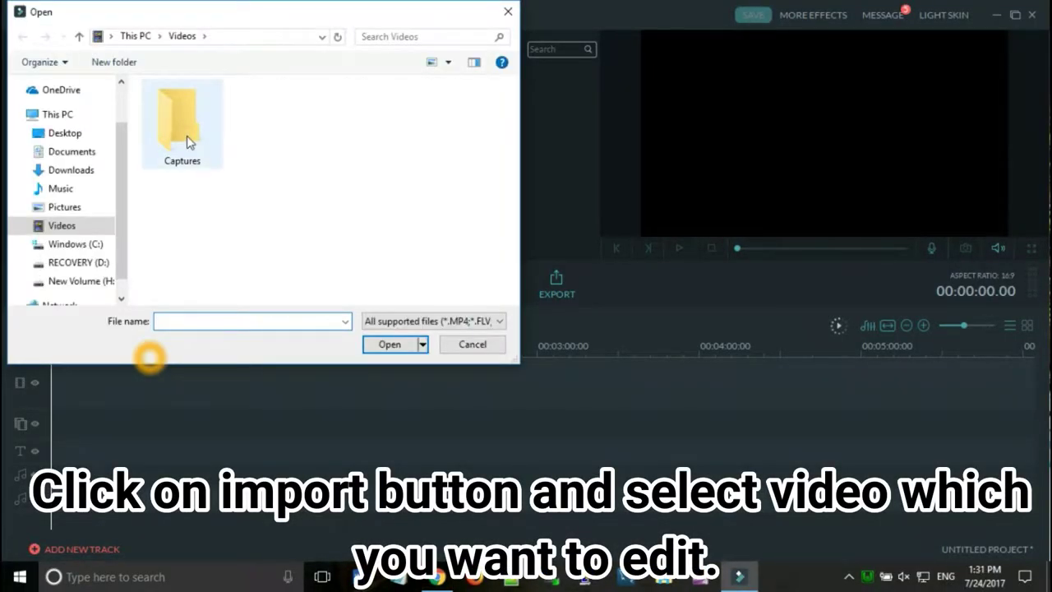
pyautogui.click(66, 156)
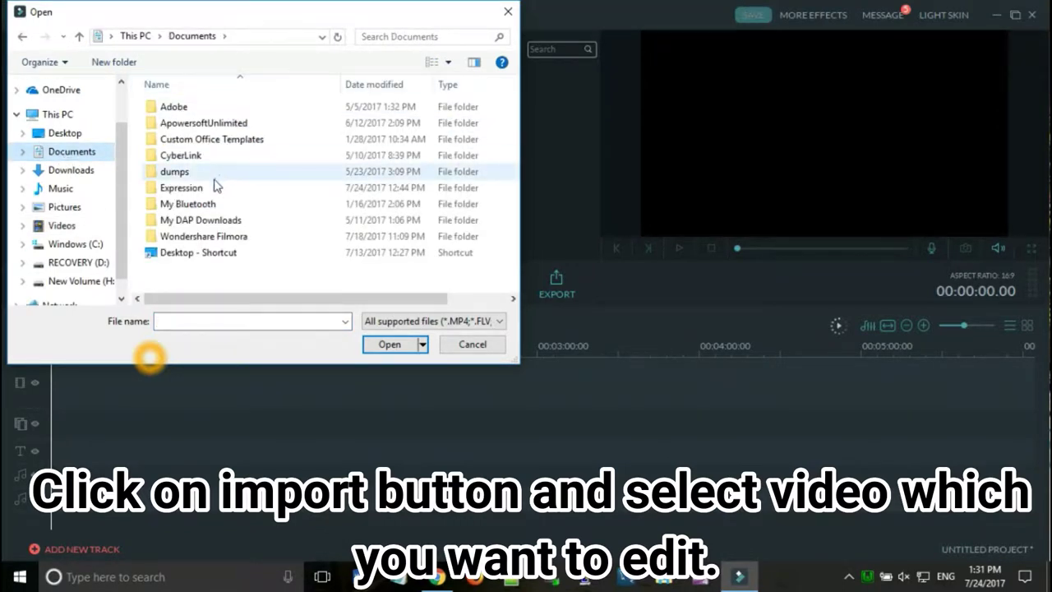
pyautogui.doubleClick(175, 189)
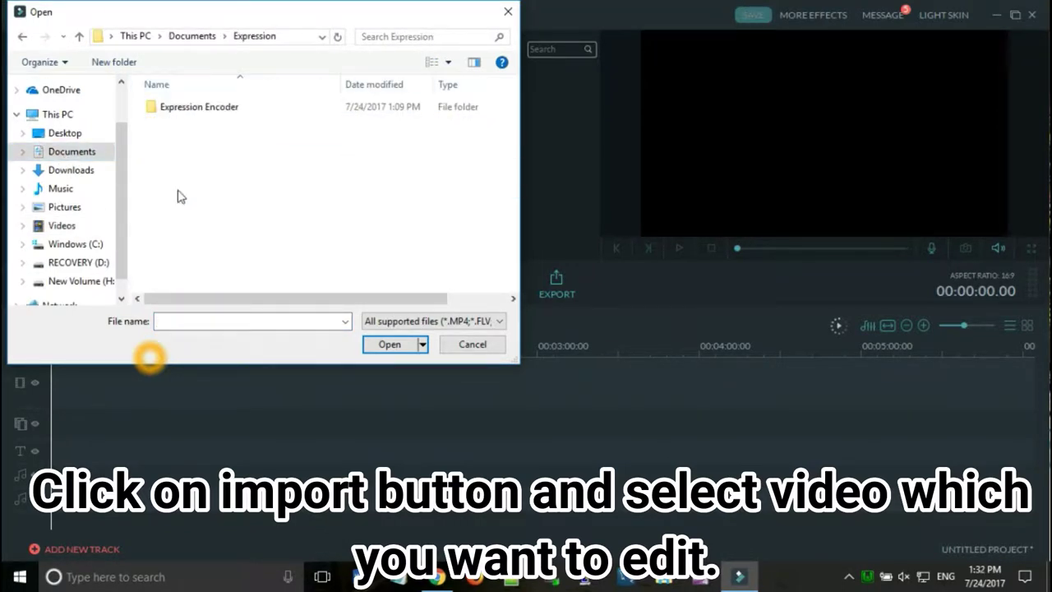
pyautogui.doubleClick(200, 108)
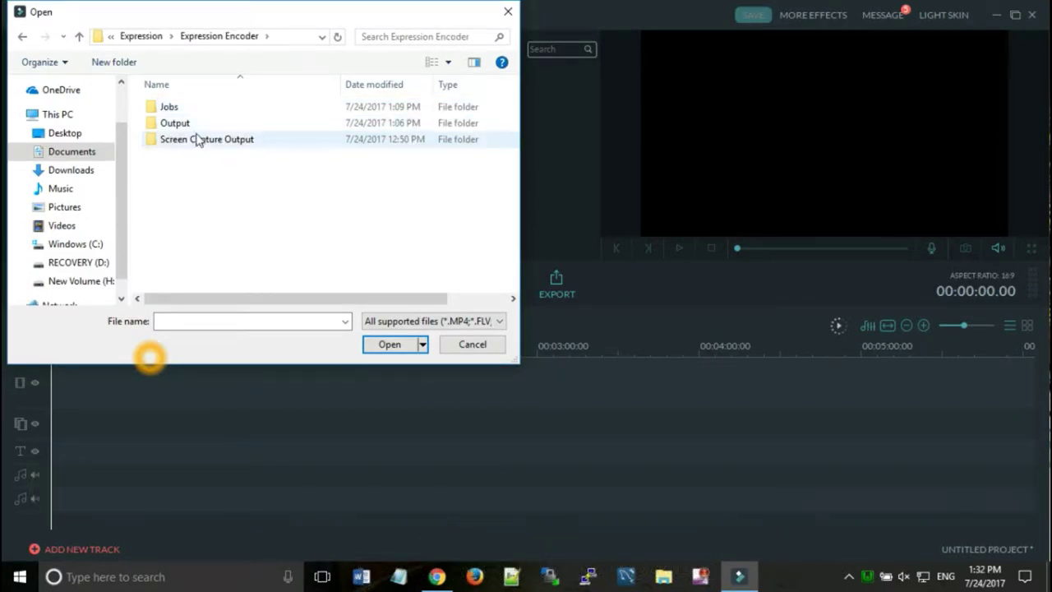
pyautogui.doubleClick(197, 139)
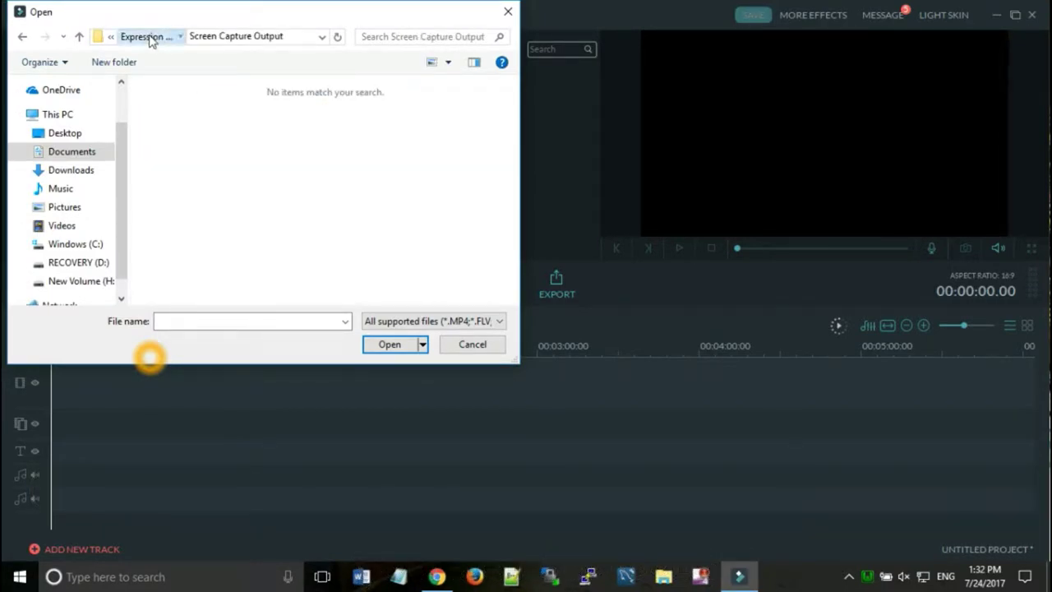
pyautogui.click(154, 38)
pyautogui.doubleClick(185, 124)
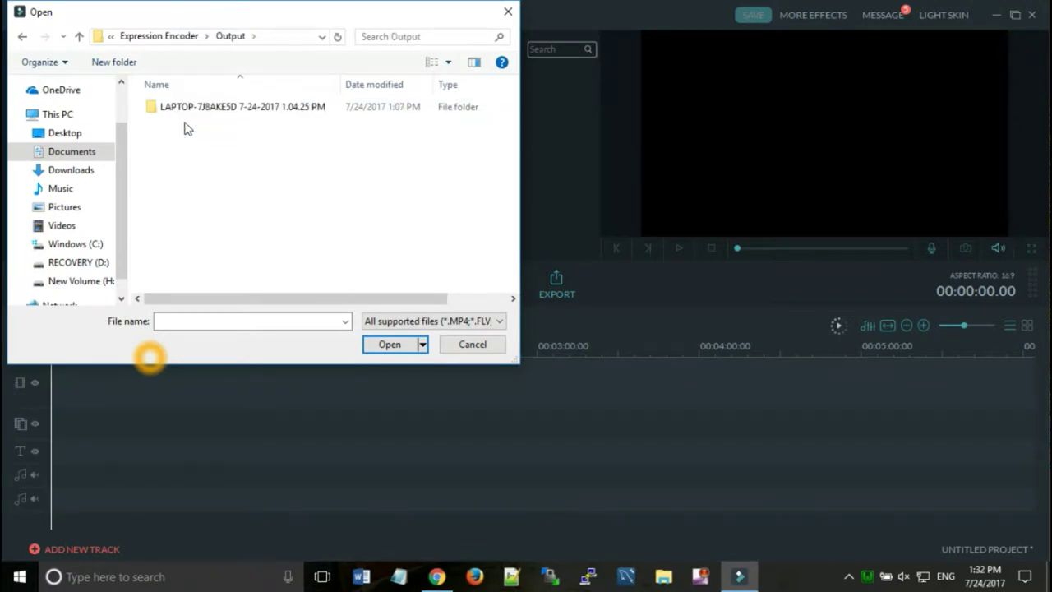
pyautogui.click(188, 108)
pyautogui.doubleClick(188, 108)
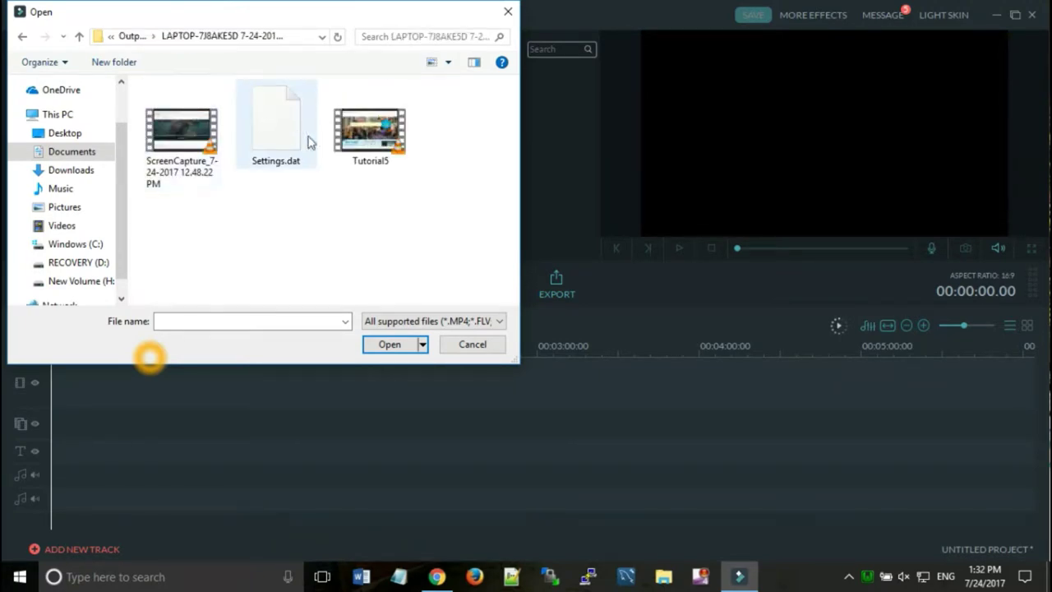
pyautogui.click(375, 144)
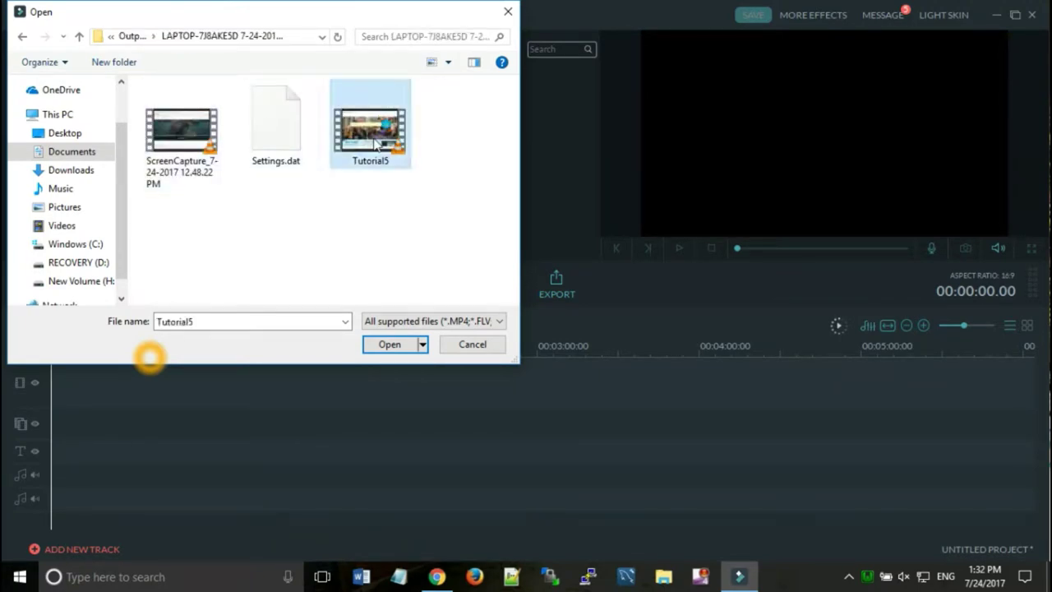
pyautogui.click(190, 151)
pyautogui.click(393, 348)
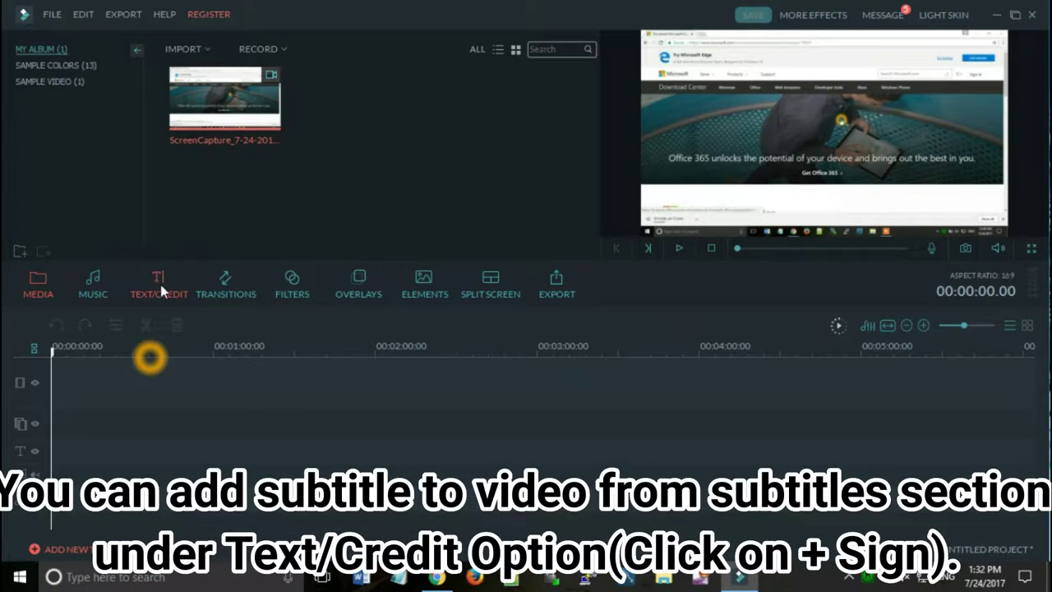
# Step: Add the Subtitles 1 preset from the Sub Titles category of Text/Credit to the timeline
pyautogui.click(160, 284)
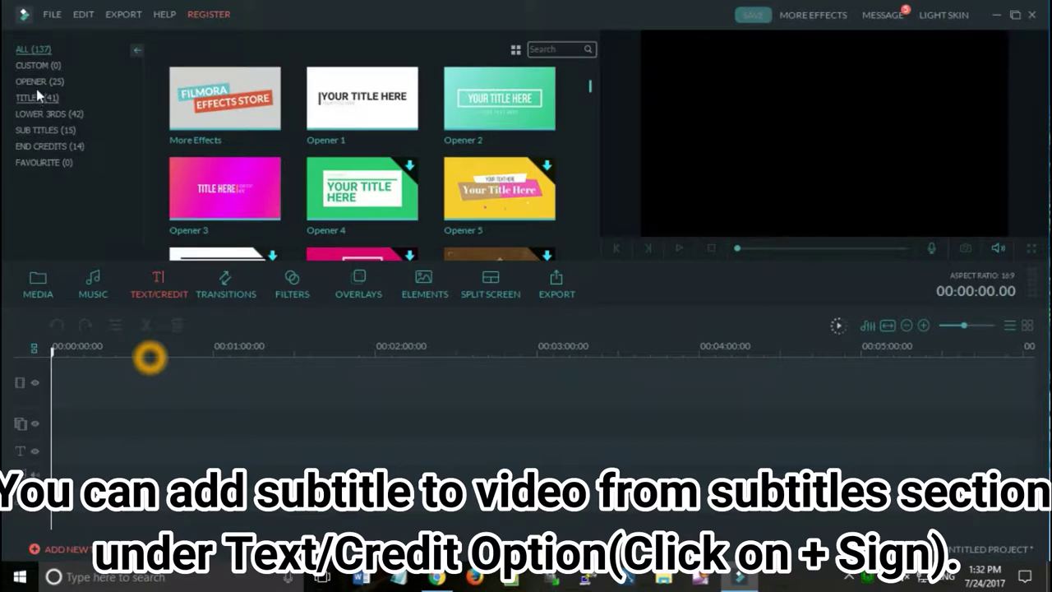
pyautogui.click(39, 131)
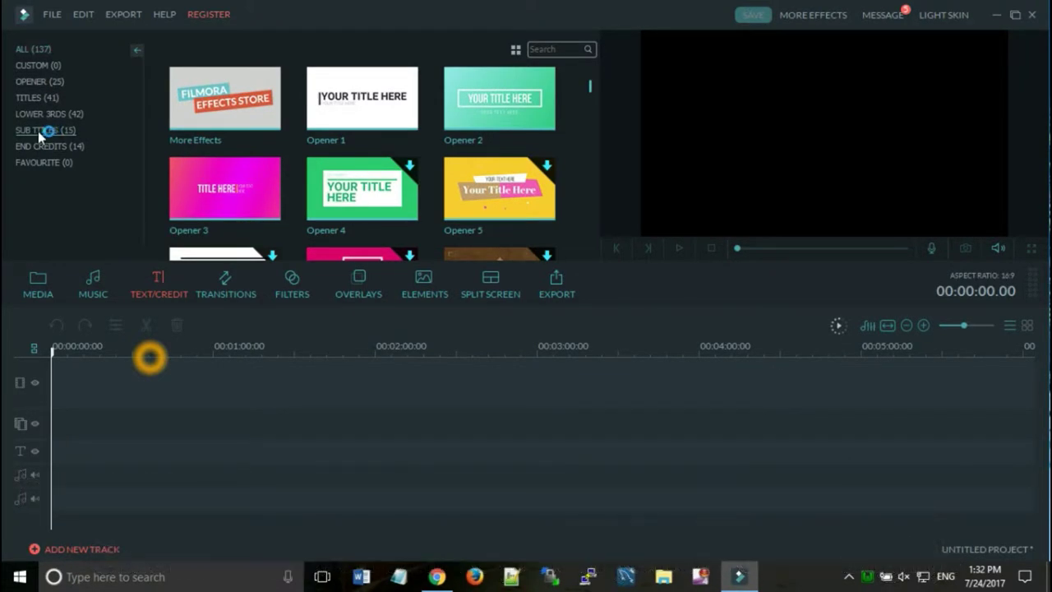
pyautogui.moveTo(224, 99)
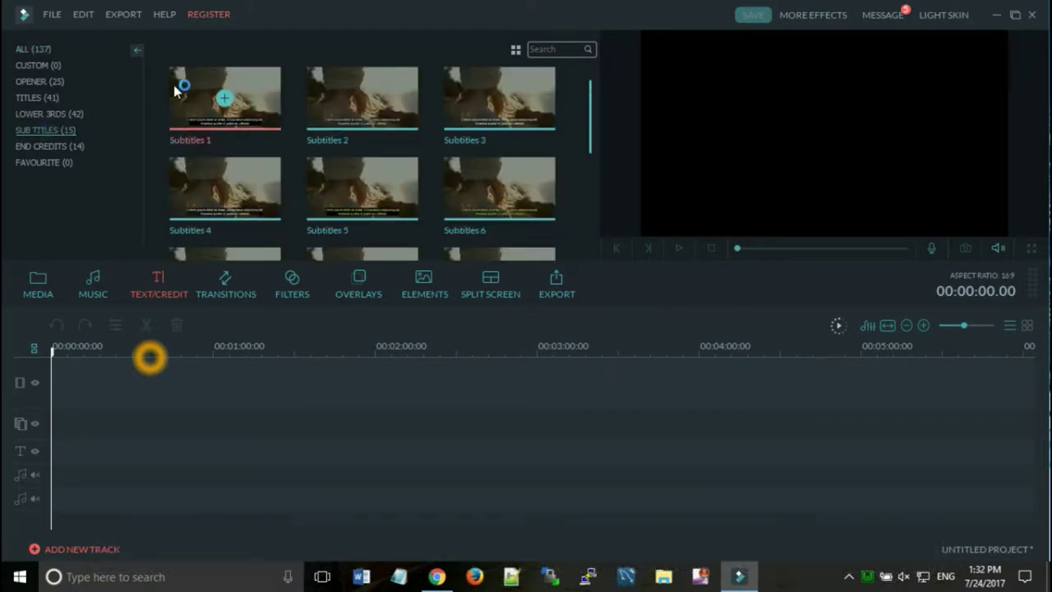
pyautogui.click(223, 99)
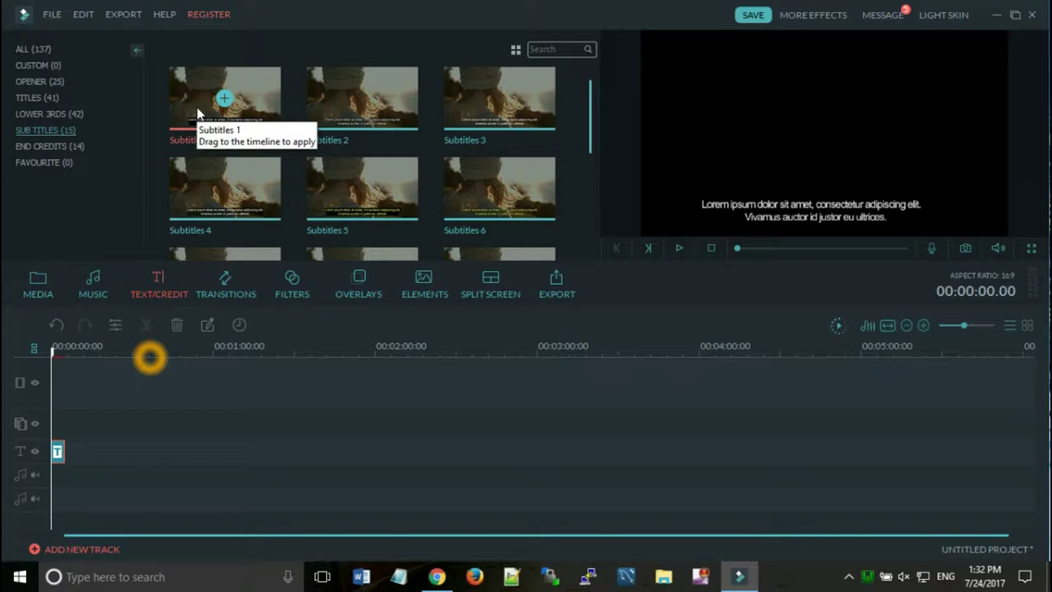
# Step: Add the imported ScreenCapture clip to the video track and move the subtitle to the start of the timeline beneath it
pyautogui.click(35, 286)
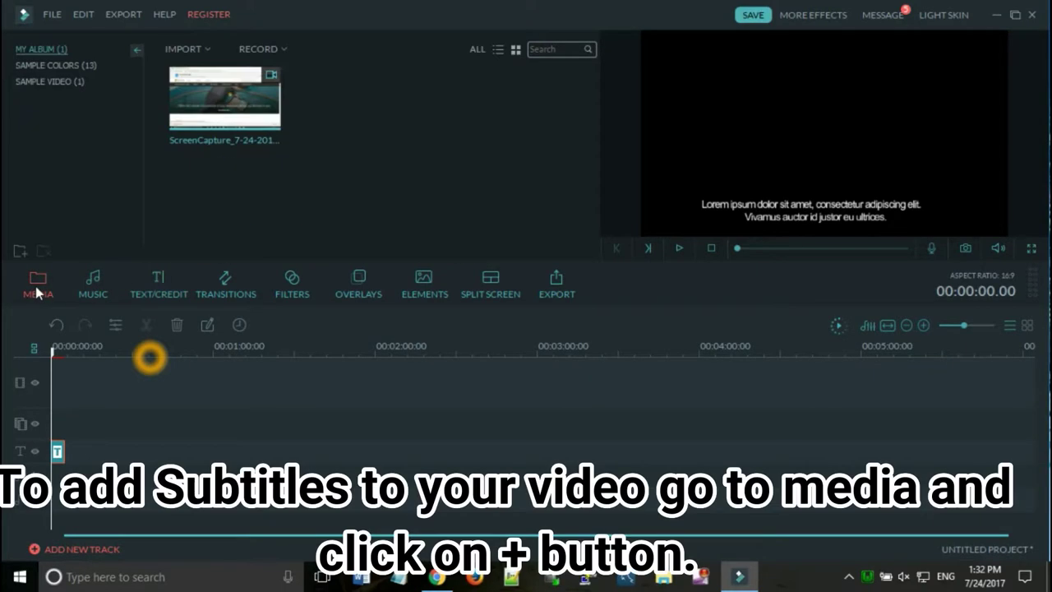
pyautogui.click(224, 100)
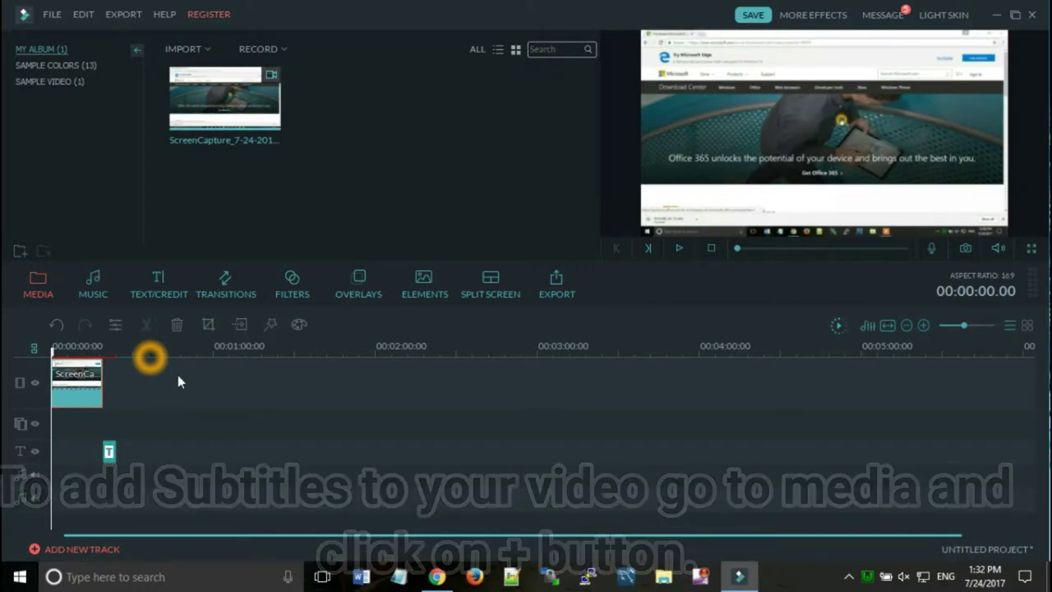
pyautogui.moveTo(104, 383); pyautogui.dragTo(516, 373)
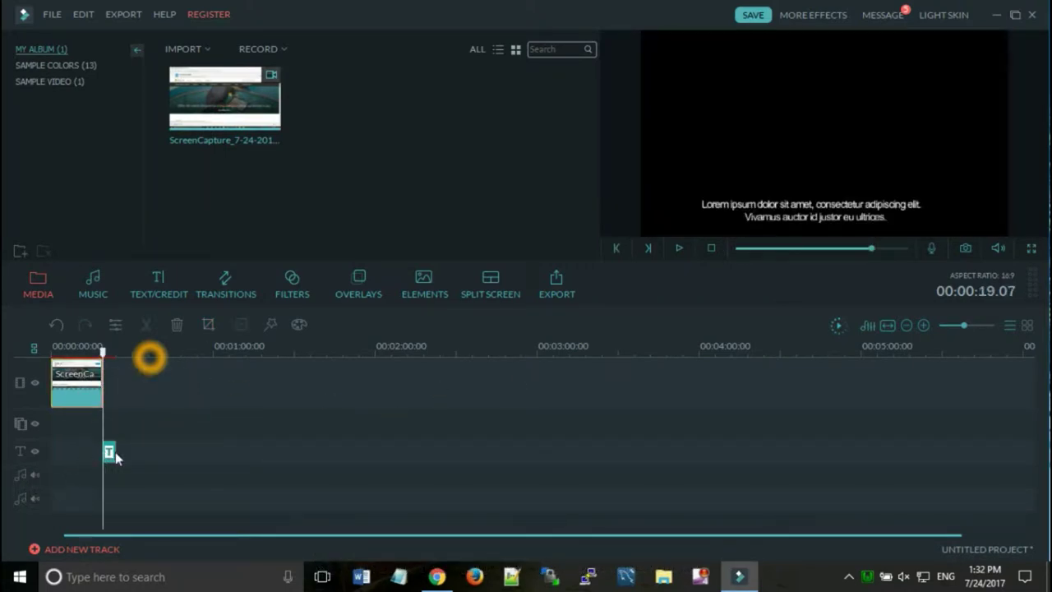
pyautogui.moveTo(113, 451); pyautogui.dragTo(63, 450)
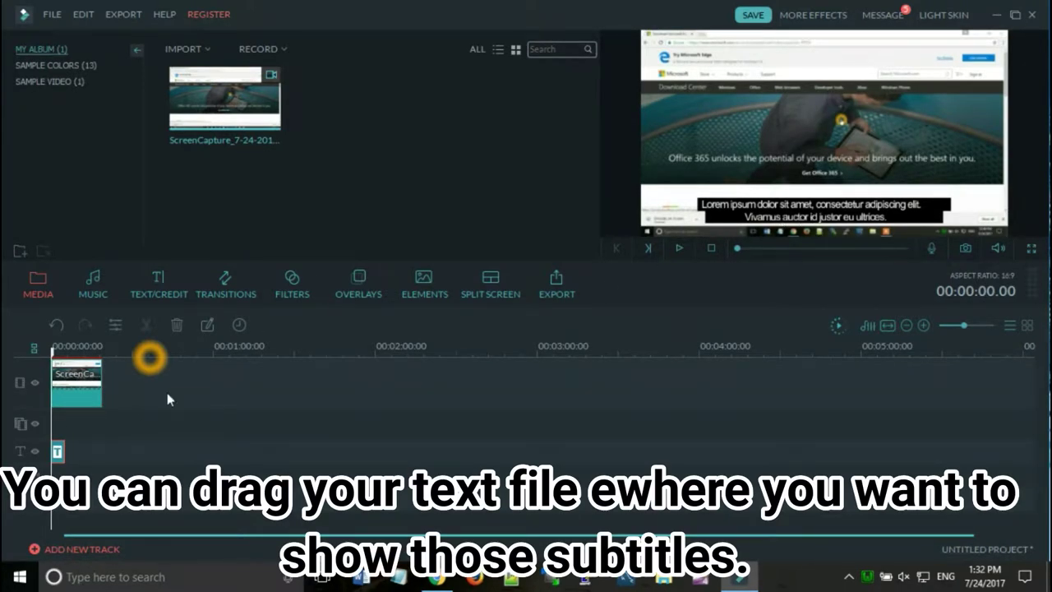
# Step: Open the subtitle on the timeline for editing and clear the placeholder text of its first line
pyautogui.doubleClick(58, 452)
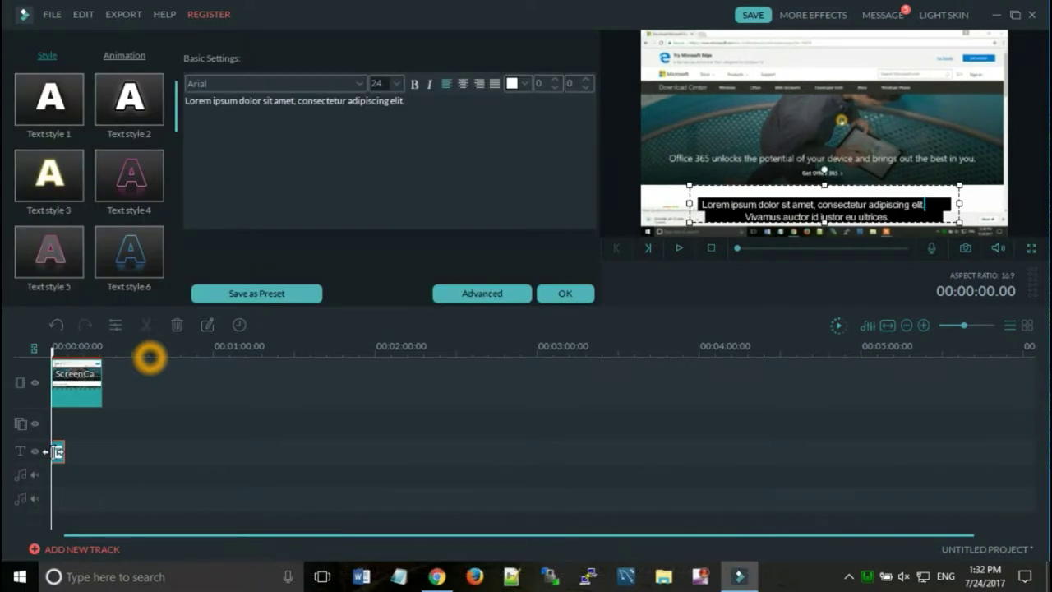
pyautogui.click(331, 134)
pyautogui.hotkey('ctrl', 'a')
pyautogui.press('BackSpace')
pyautogui.write('Jell')
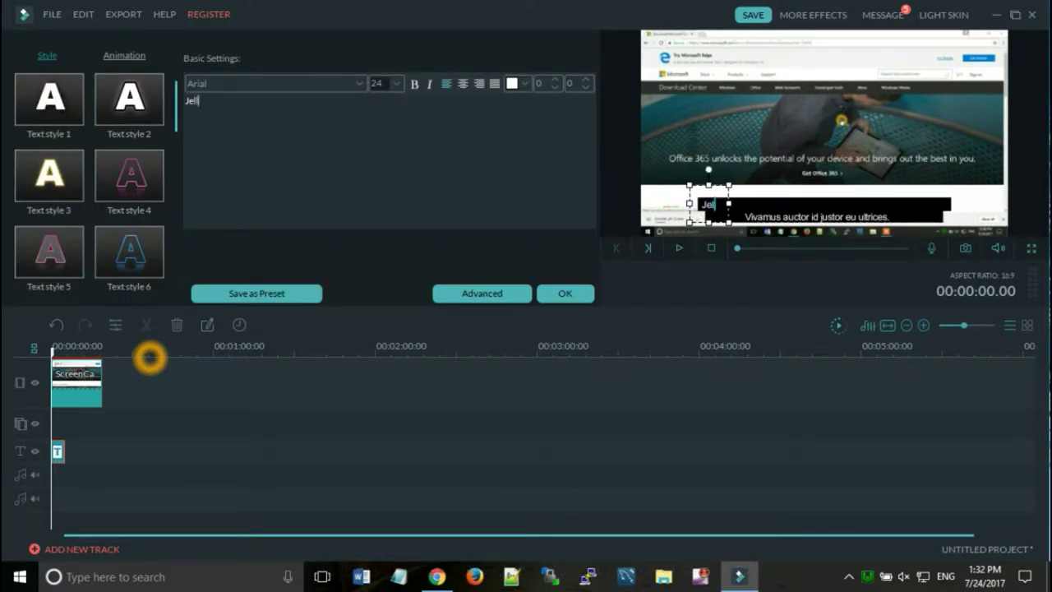
pyautogui.write('o')
pyautogui.press('BackSpace')
pyautogui.press('BackSpace')
pyautogui.press('BackSpace')
pyautogui.press('BackSpace')
pyautogui.press('BackSpace')
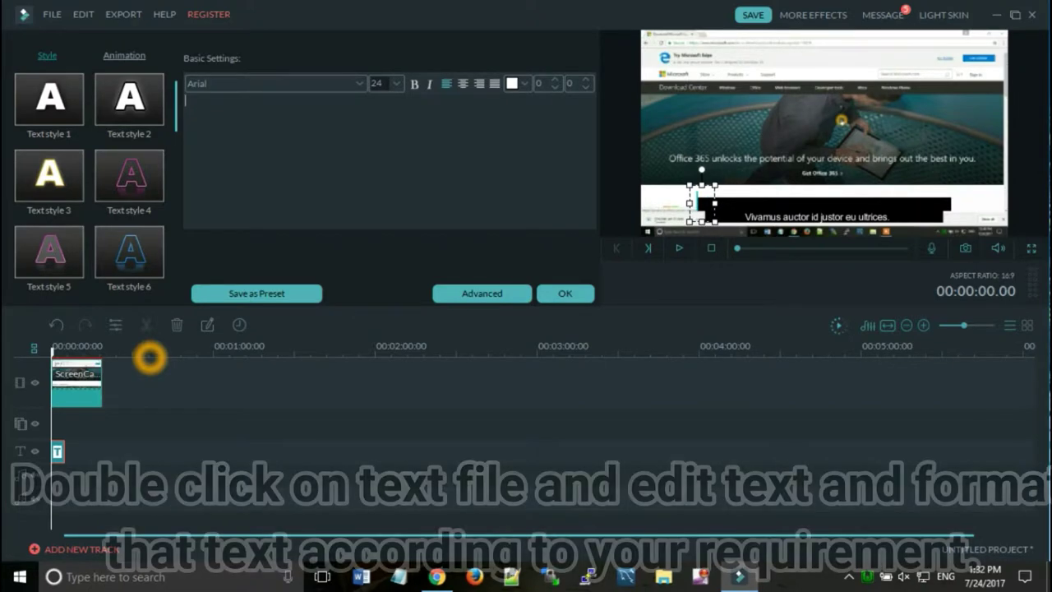
# Step: Enter "Helllo Friends Welcome to our tutorial" as the first line of the subtitle
pyautogui.write('Hel')
pyautogui.write('l')
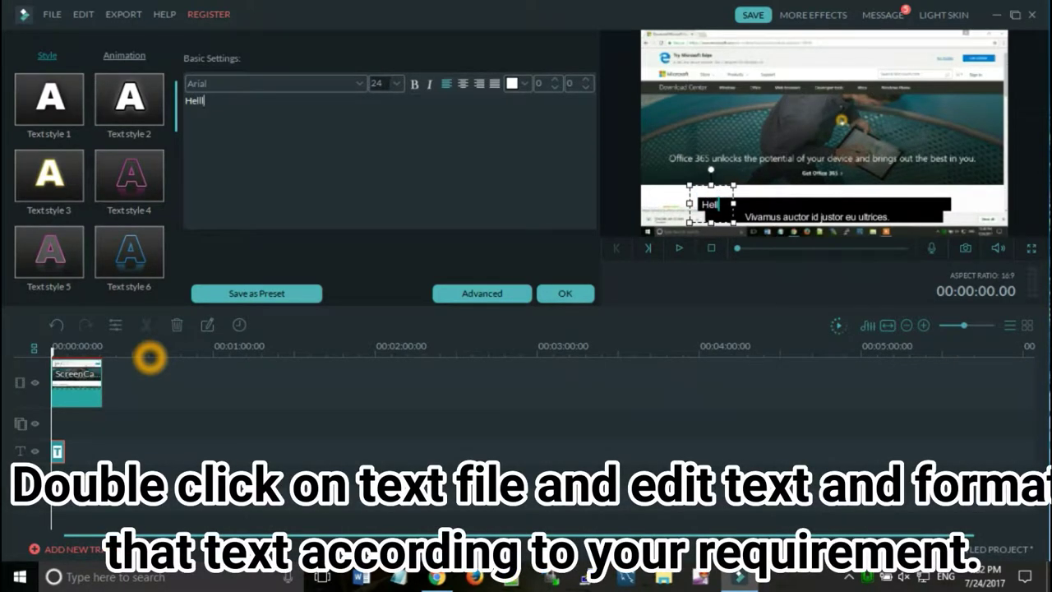
pyautogui.write('o Friends')
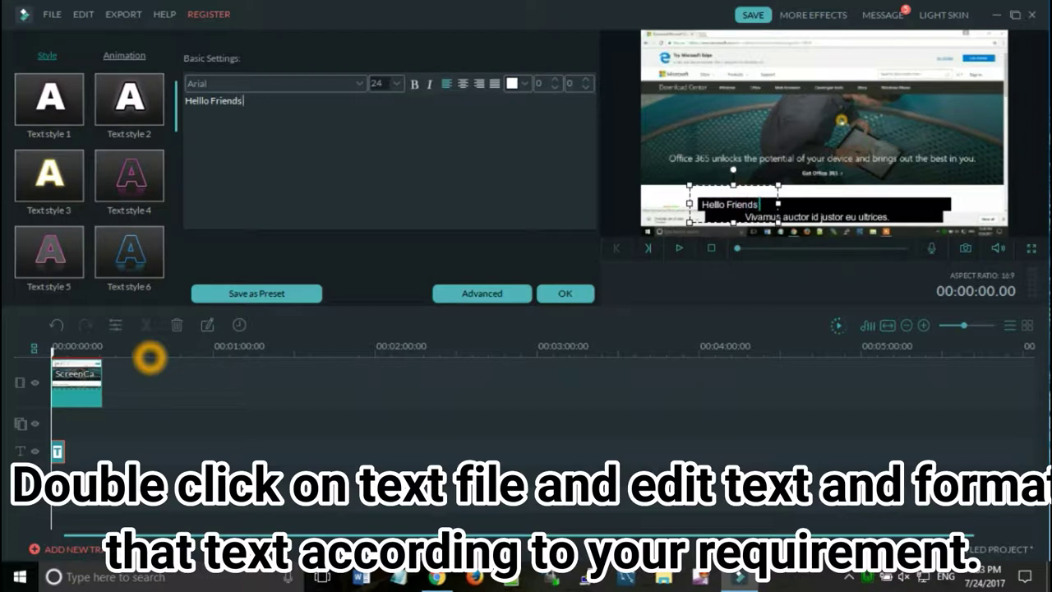
pyautogui.write(' Welcom')
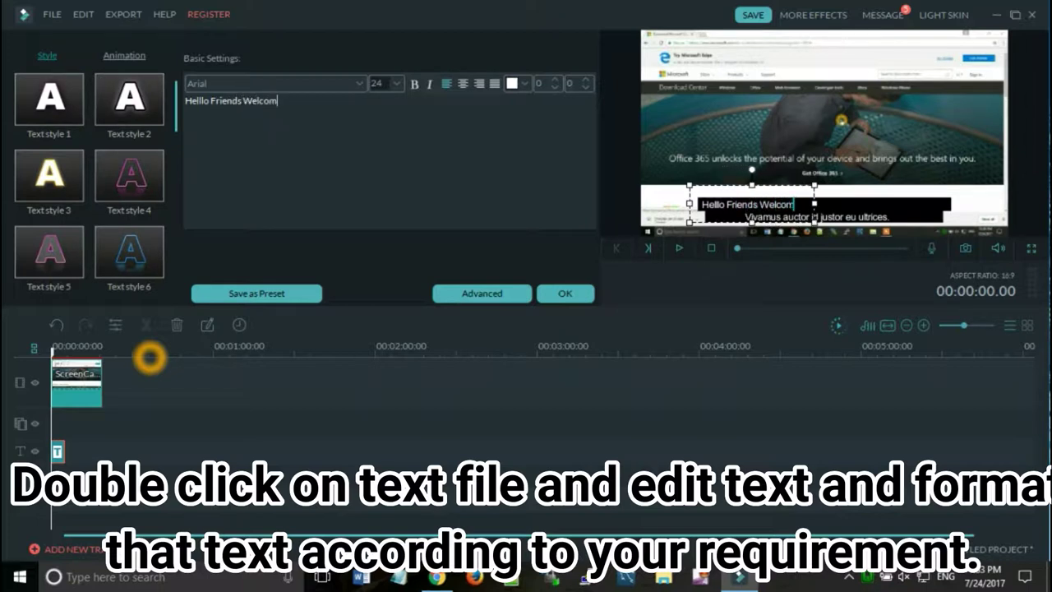
pyautogui.press('BackSpace')
pyautogui.write('me')
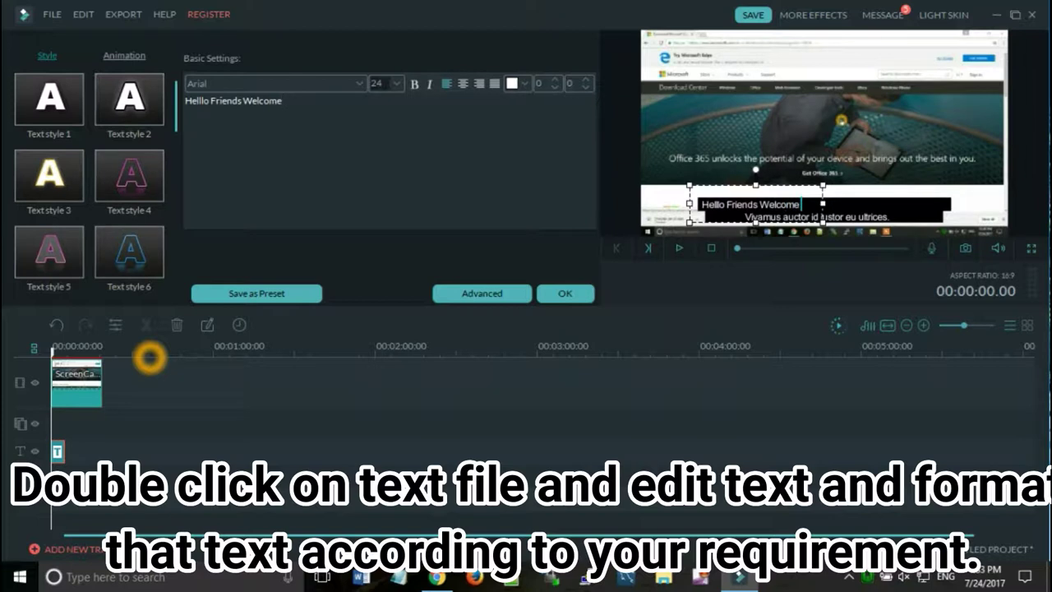
pyautogui.write(' to our')
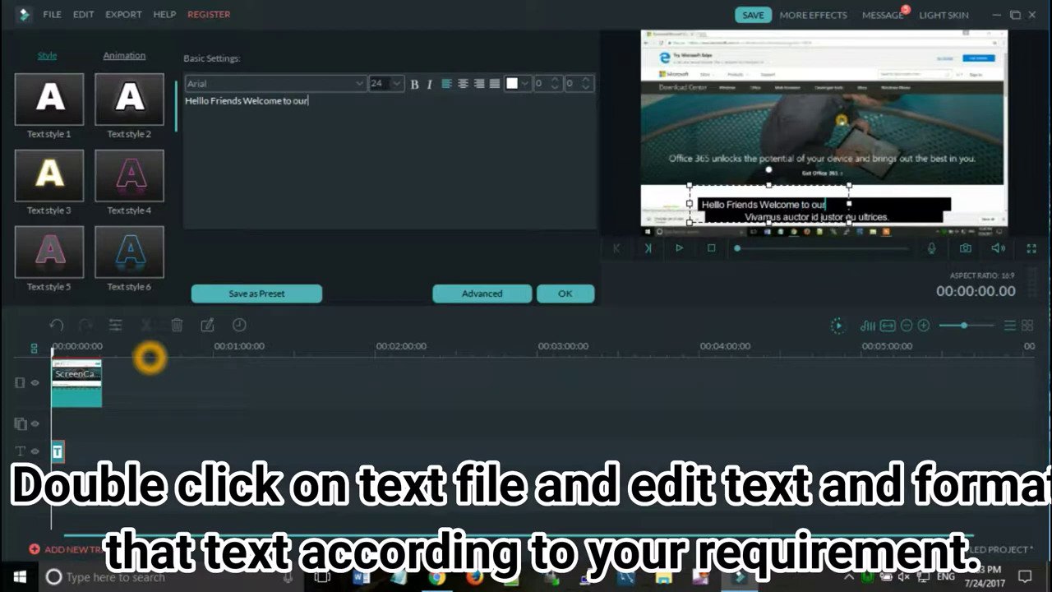
pyautogui.write(' tuto')
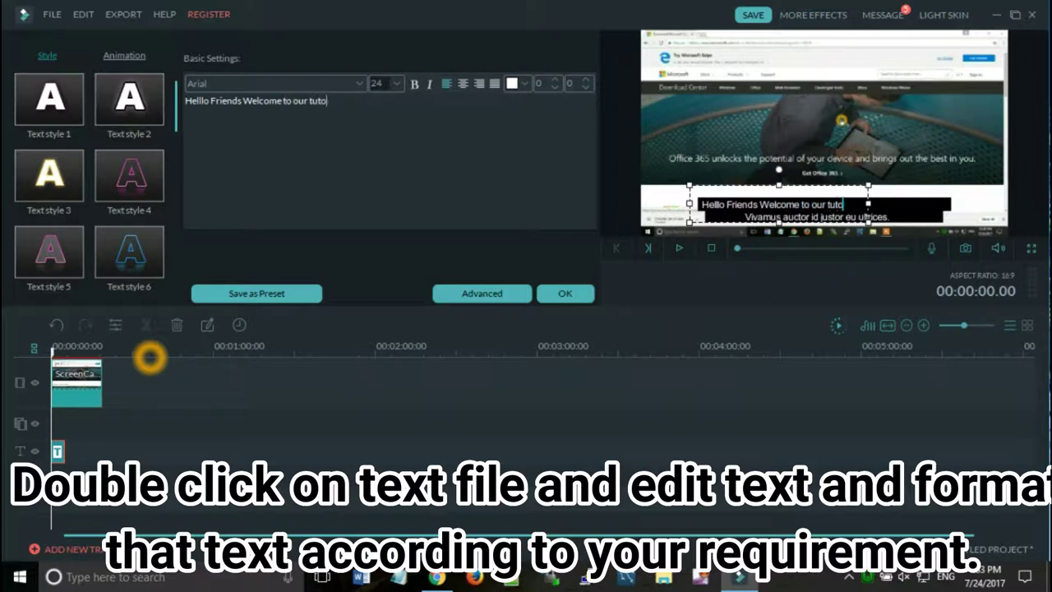
pyautogui.write('rial')
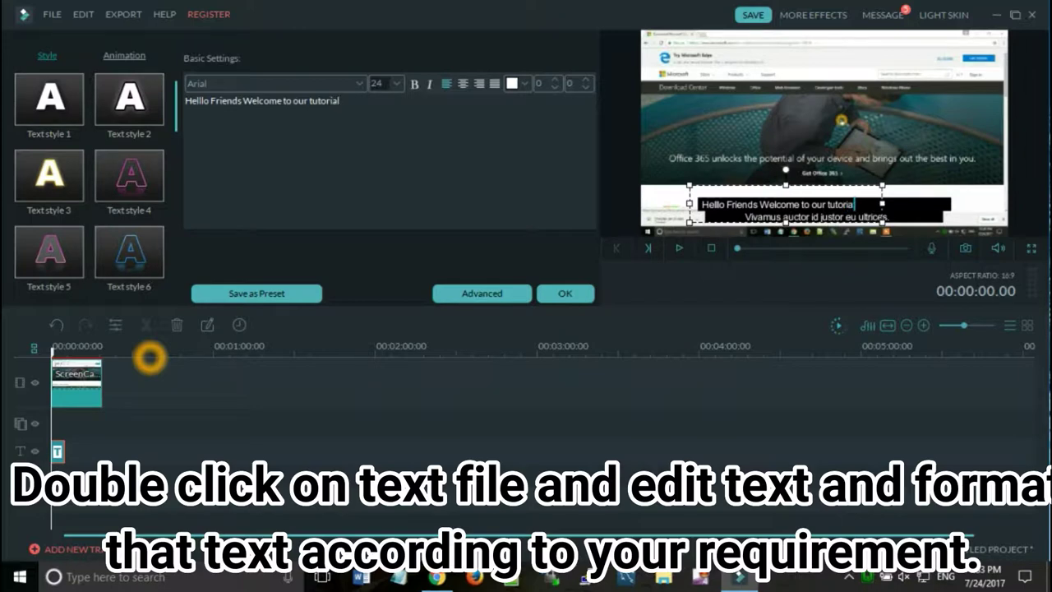
# Step: Remove the second subtitle line's placeholder text, apply the edit, and play the video to preview the subtitle
pyautogui.click(794, 219)
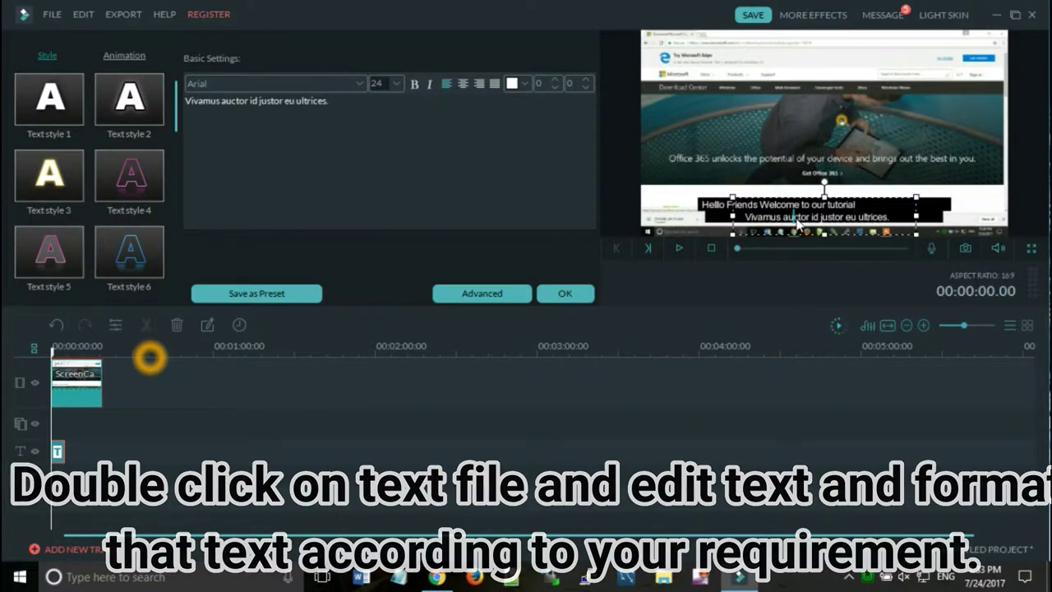
pyautogui.tripleClick(317, 109)
pyautogui.hotkey('ctrl', 'c')
pyautogui.press('BackSpace')
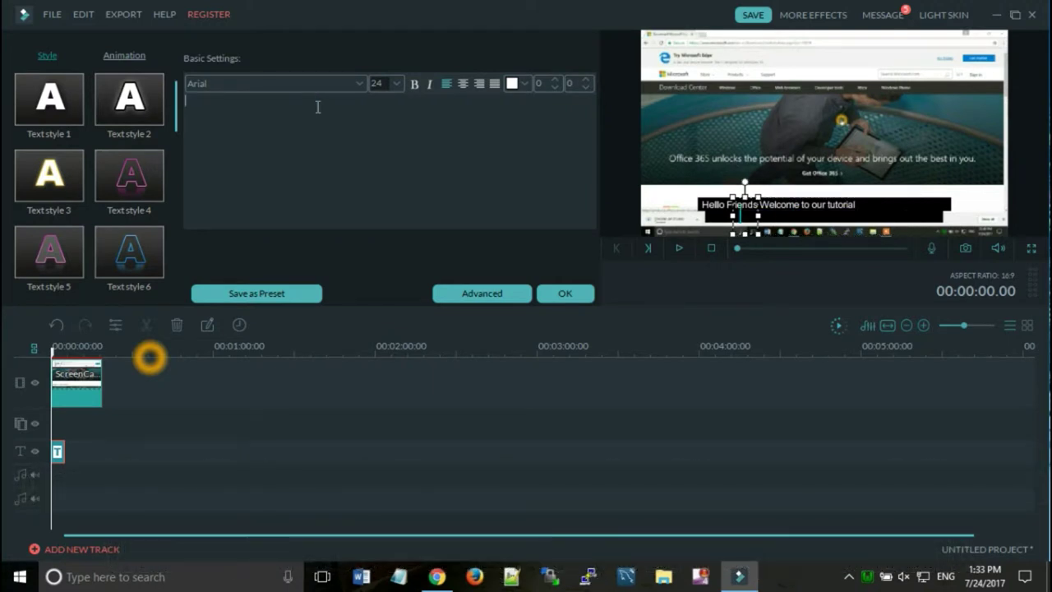
pyautogui.click(573, 295)
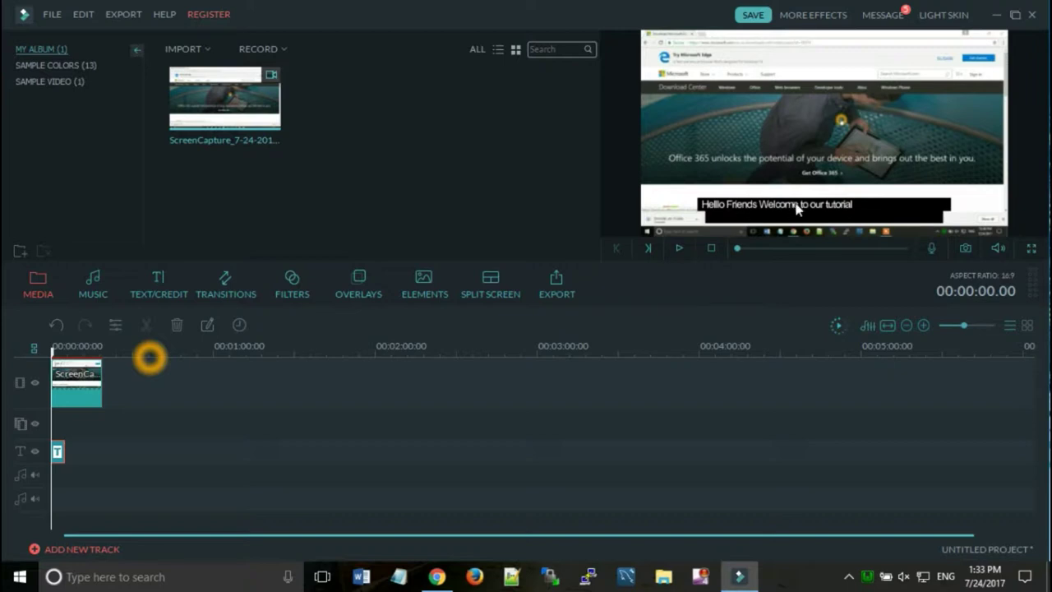
pyautogui.click(681, 248)
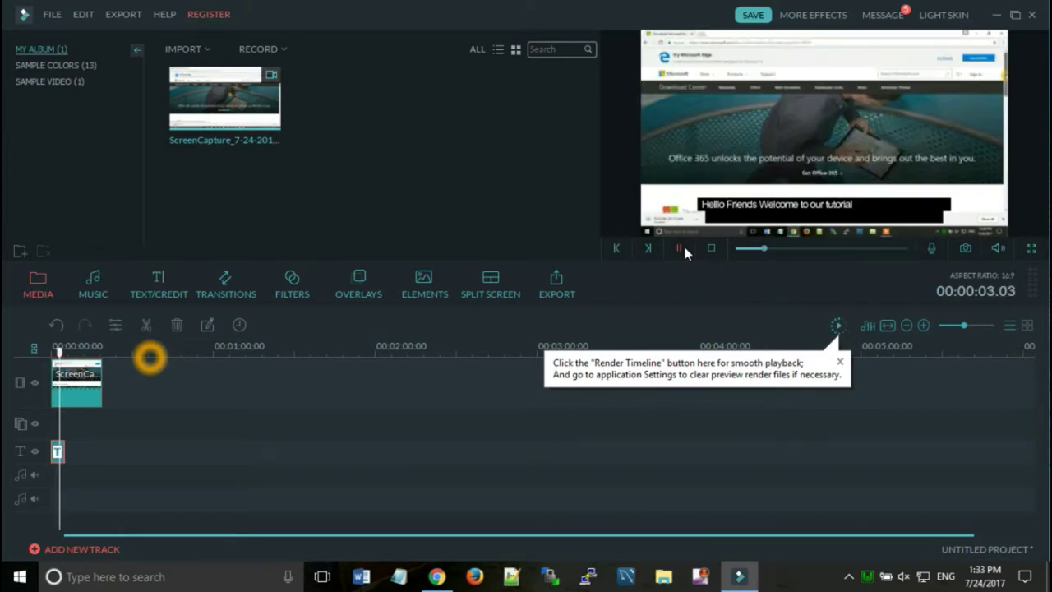
# Step: Extend the subtitle on the timeline to end at about 9 seconds and play the video to preview it
pyautogui.click(682, 246)
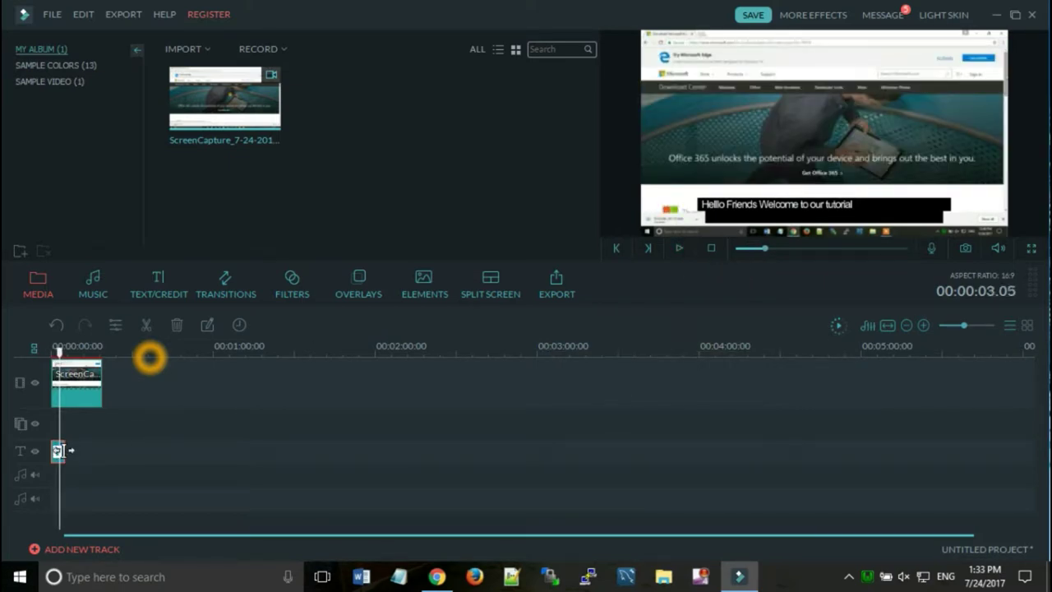
pyautogui.moveTo(64, 451)
pyautogui.mouseDown()
pyautogui.moveTo(124, 451)
pyautogui.moveTo(71, 454)
pyautogui.moveTo(74, 441)
pyautogui.mouseUp()
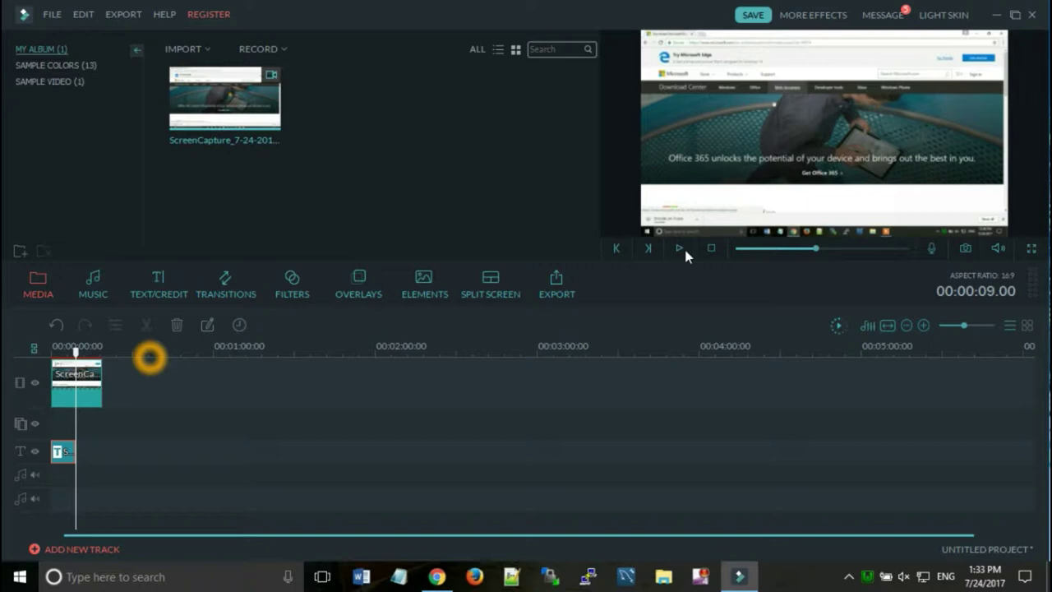
pyautogui.moveTo(76, 353); pyautogui.dragTo(67, 351)
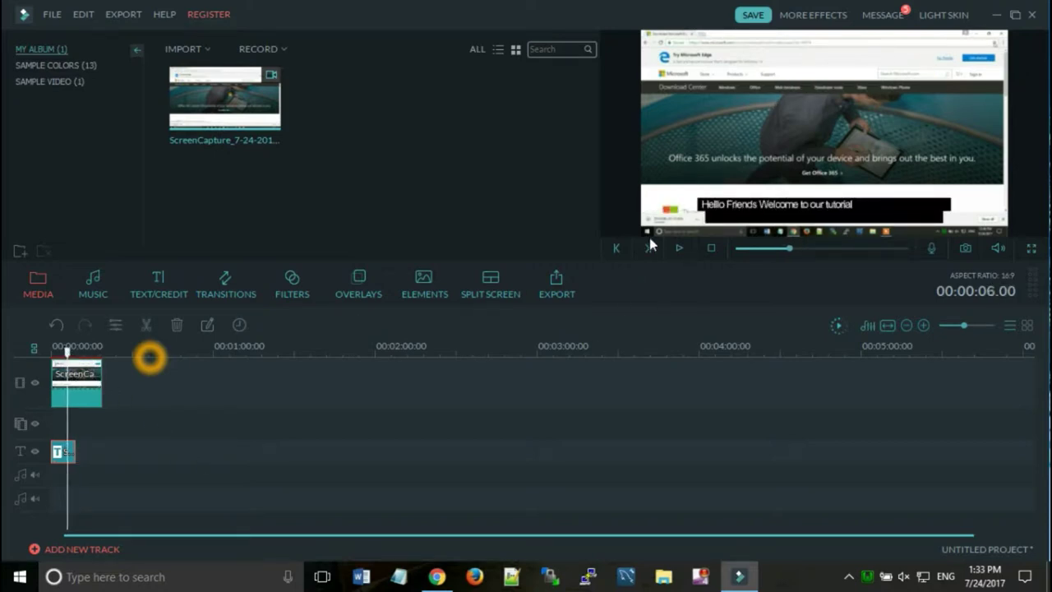
pyautogui.click(679, 247)
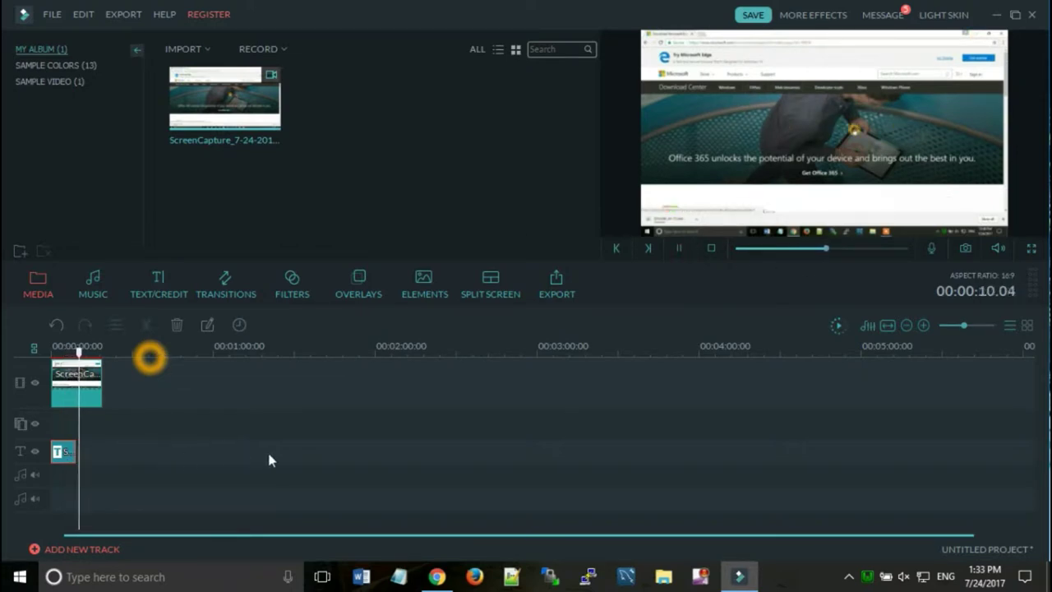
# Step: Add the Subtitles 5 preset to the text track and move it so it ends together with the video clip
pyautogui.click(162, 290)
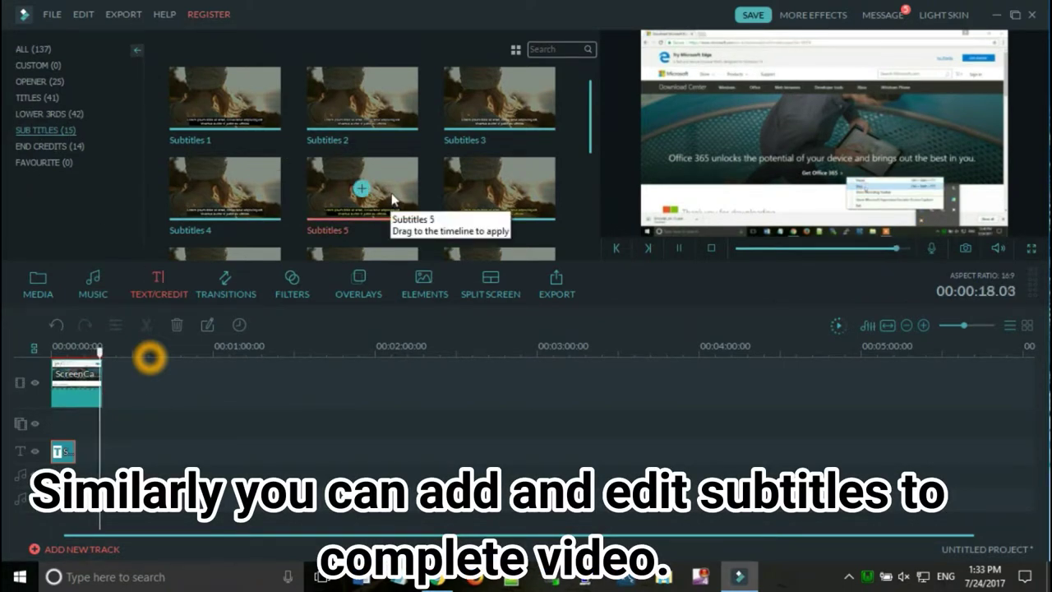
pyautogui.click(359, 188)
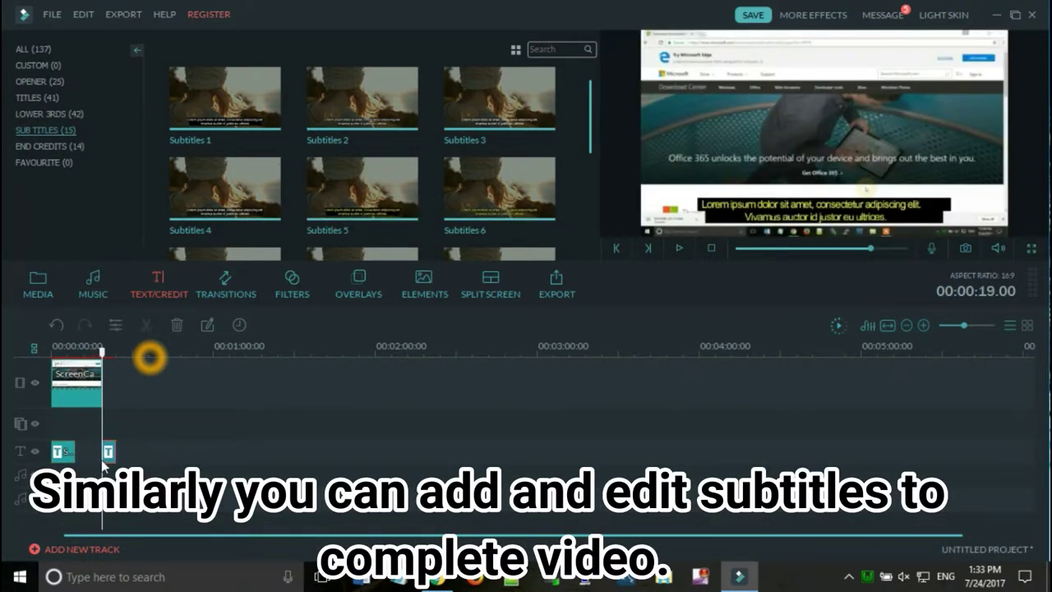
pyautogui.moveTo(108, 452); pyautogui.dragTo(91, 452)
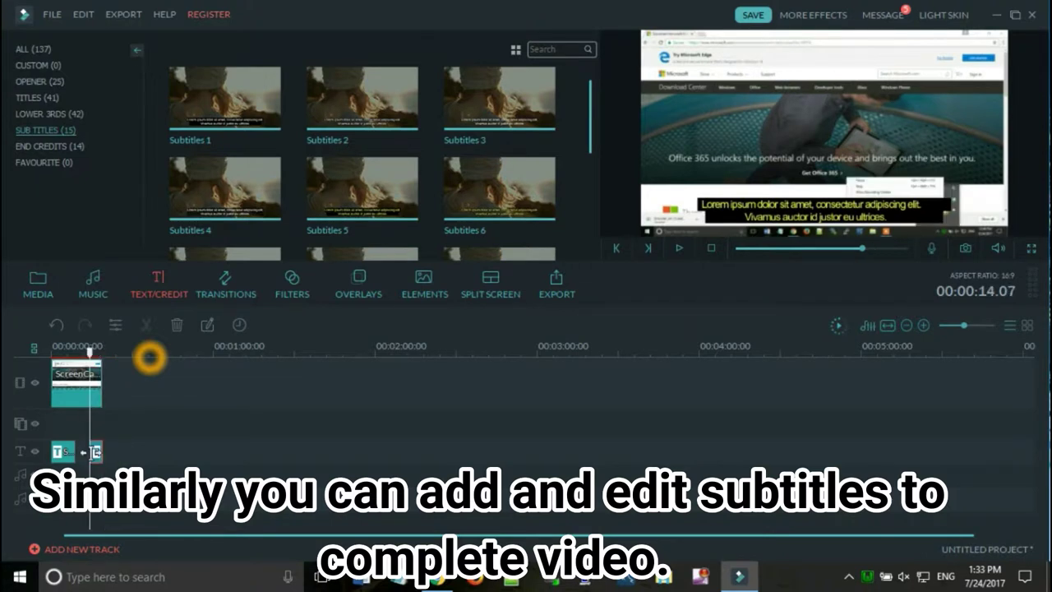
# Step: Open the second subtitle on the timeline for editing and remove the placeholder text from both of its lines
pyautogui.doubleClick(97, 452)
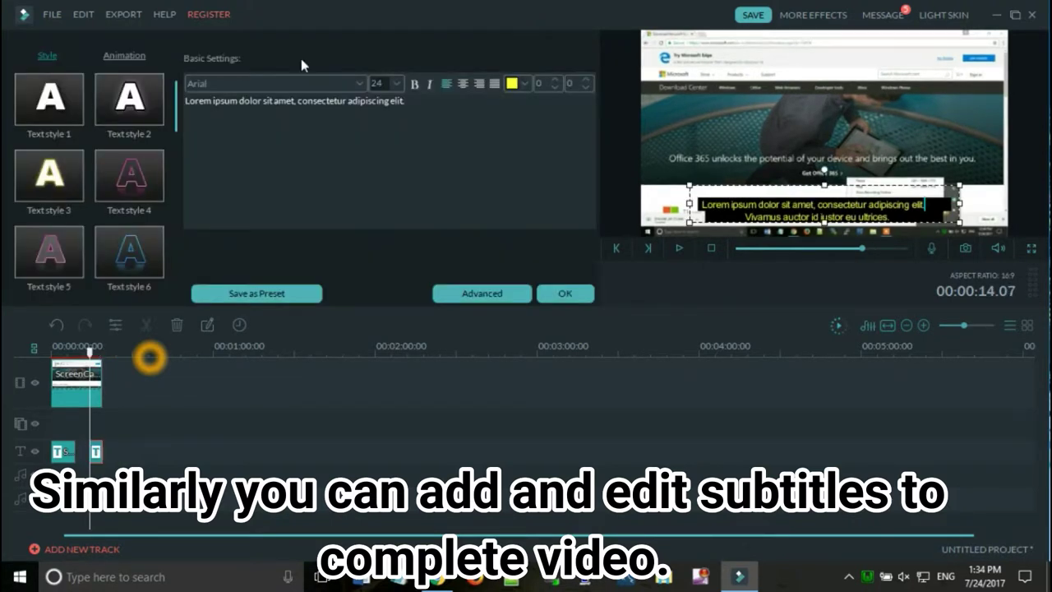
pyautogui.click(282, 111)
pyautogui.hotkey('ctrl', 'a')
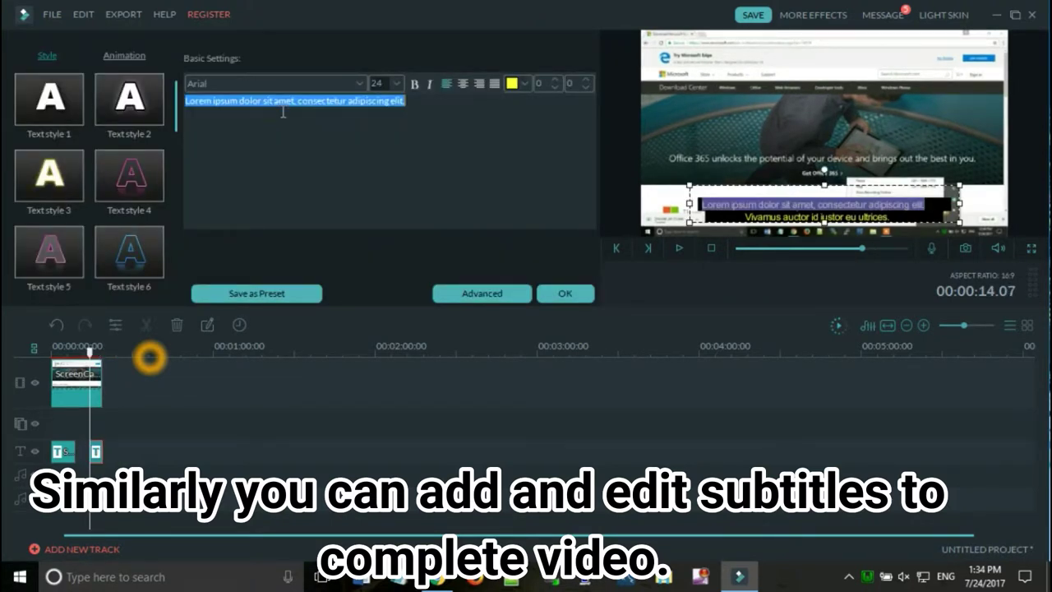
pyautogui.press('Delete')
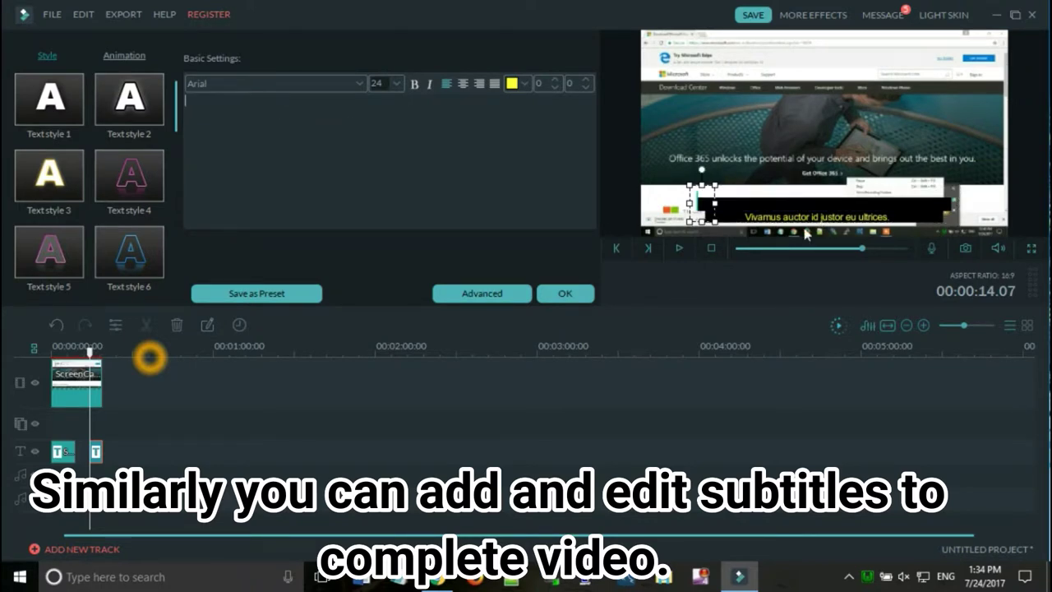
pyautogui.hotkey('ctrl', 'v')
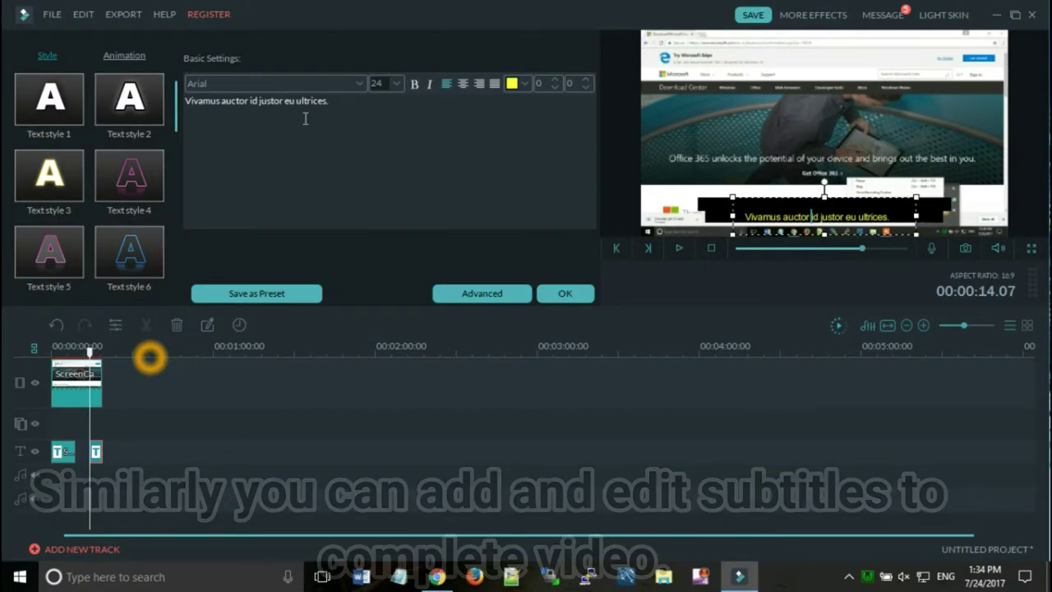
pyautogui.hotkey('ctrl', 'a')
pyautogui.press('Delete')
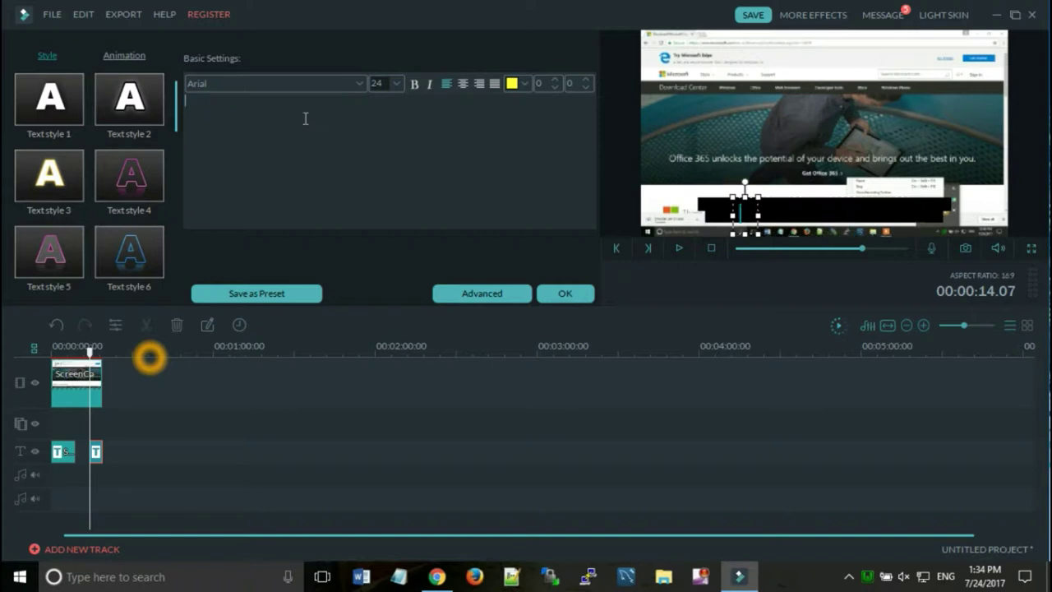
# Step: Enter "In this way you can add subtitles" as the second line of this subtitle and apply the edit
pyautogui.write('In this')
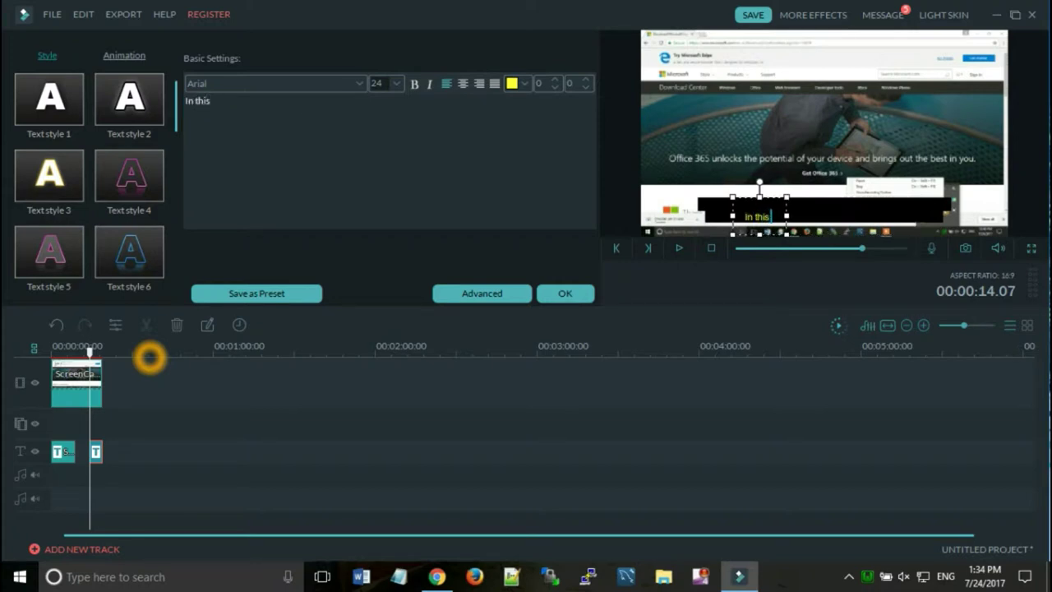
pyautogui.write(' way yo')
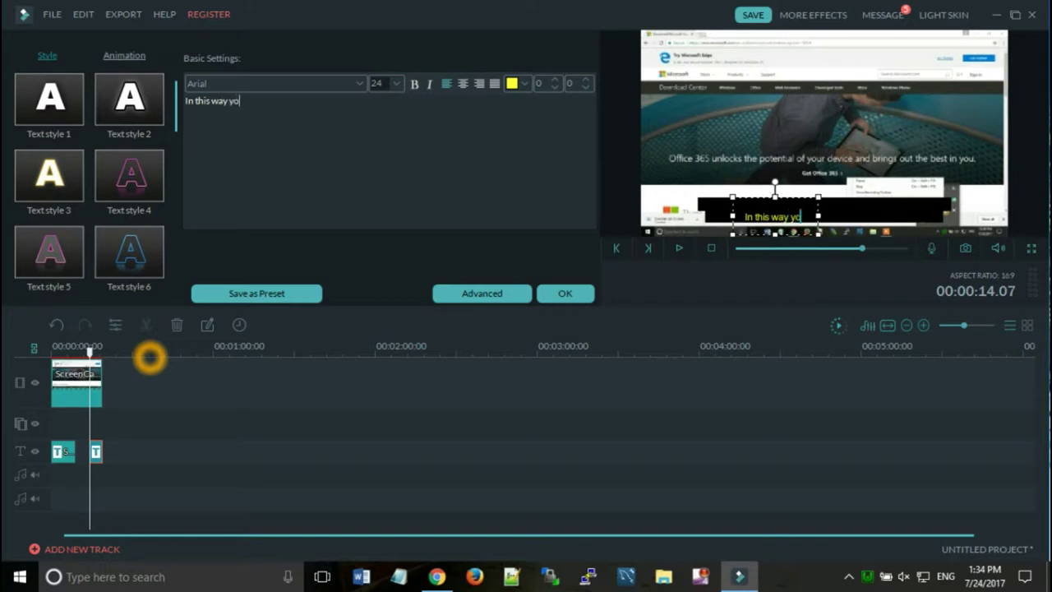
pyautogui.write('u can')
pyautogui.write('ad')
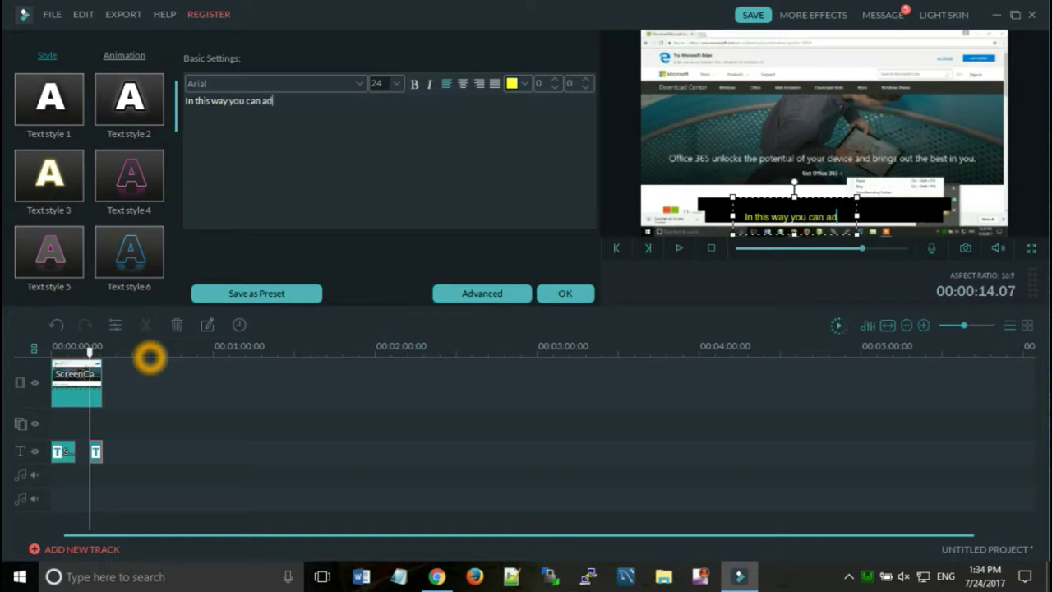
pyautogui.write('d subtit')
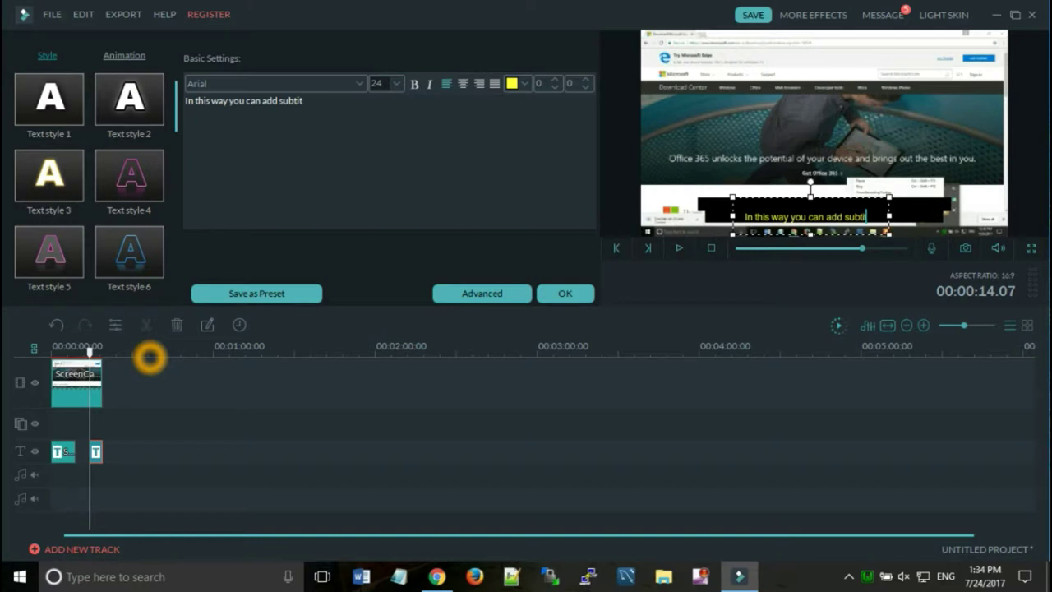
pyautogui.write('les')
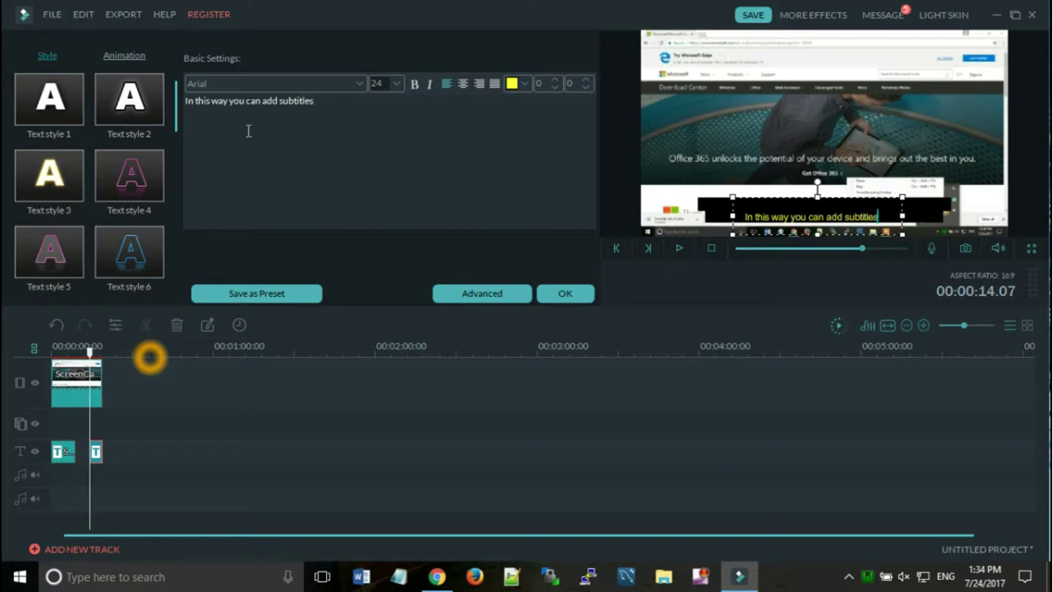
pyautogui.click(563, 293)
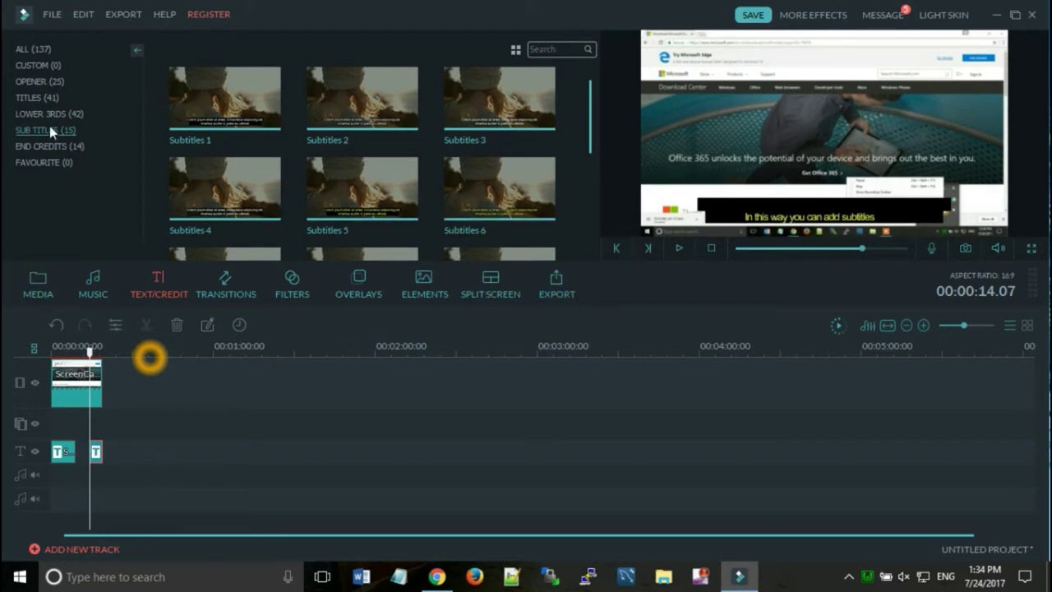
# Step: Add the Opener 6 preset at the start of the timeline and delete the duplicate opener clip before the recording
pyautogui.click(33, 81)
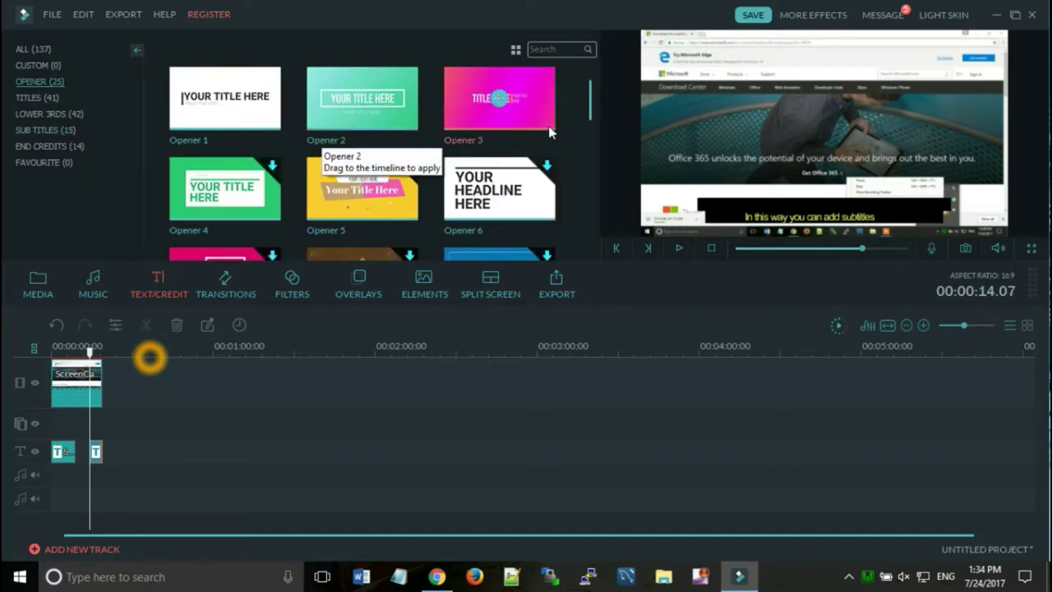
pyautogui.click(497, 191)
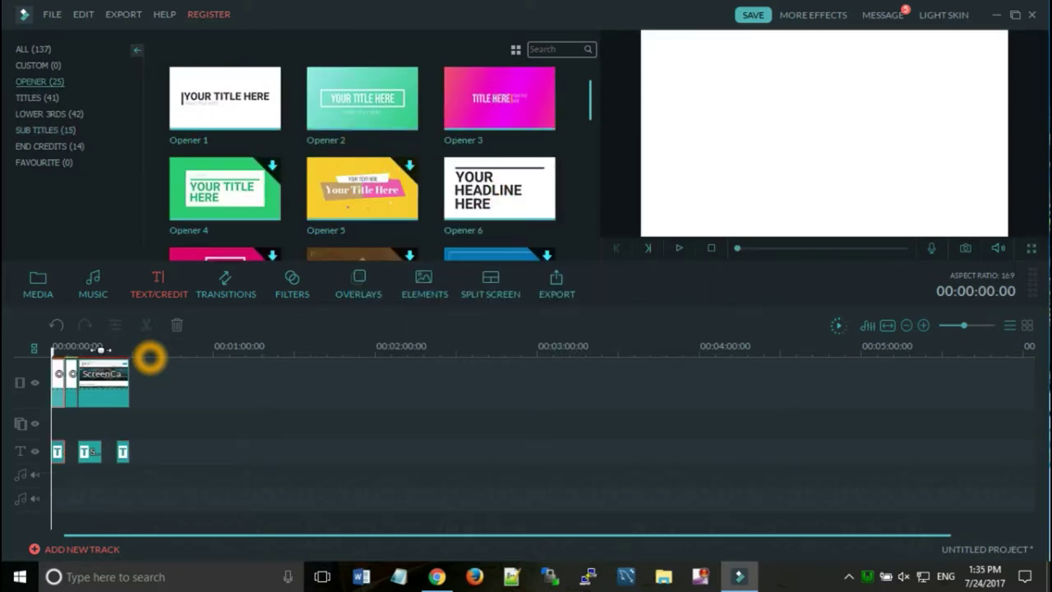
pyautogui.rightClick(72, 375)
pyautogui.click(113, 359)
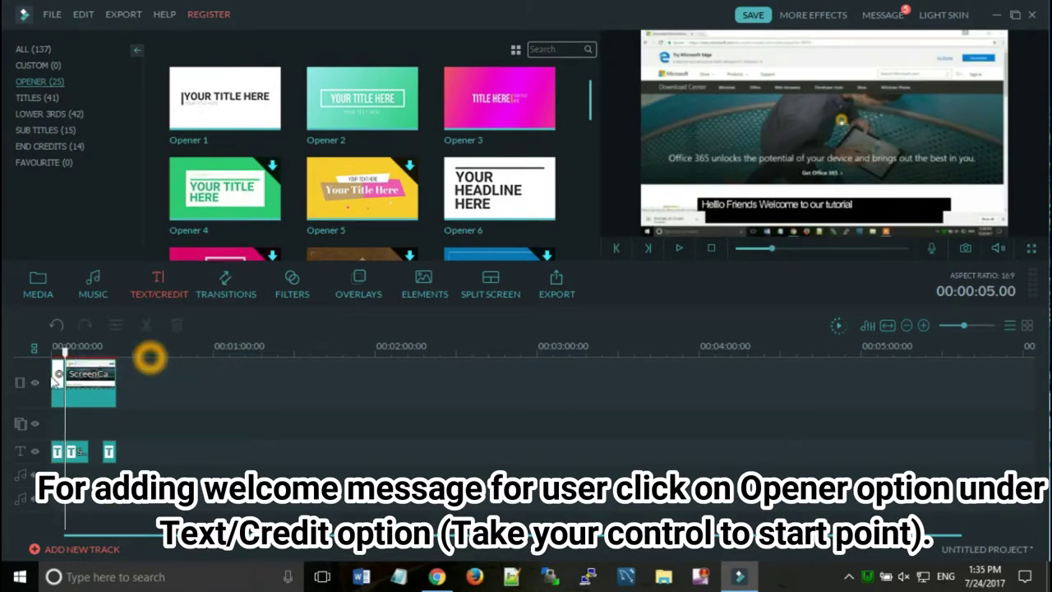
# Step: Open the opener's text clip for editing and replace its first line "YOUR" with "Hello"
pyautogui.doubleClick(59, 378)
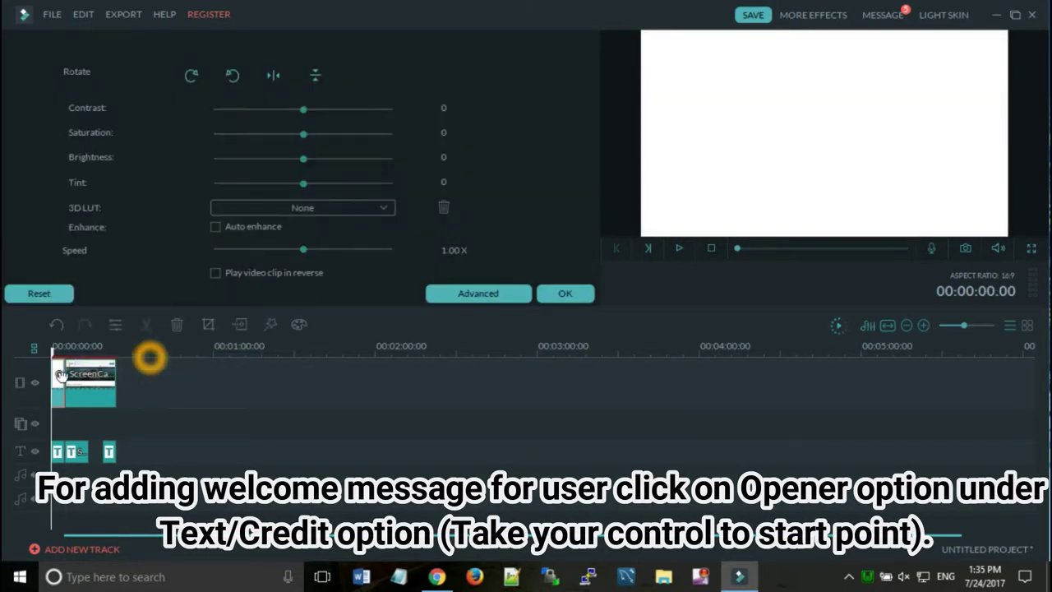
pyautogui.doubleClick(58, 452)
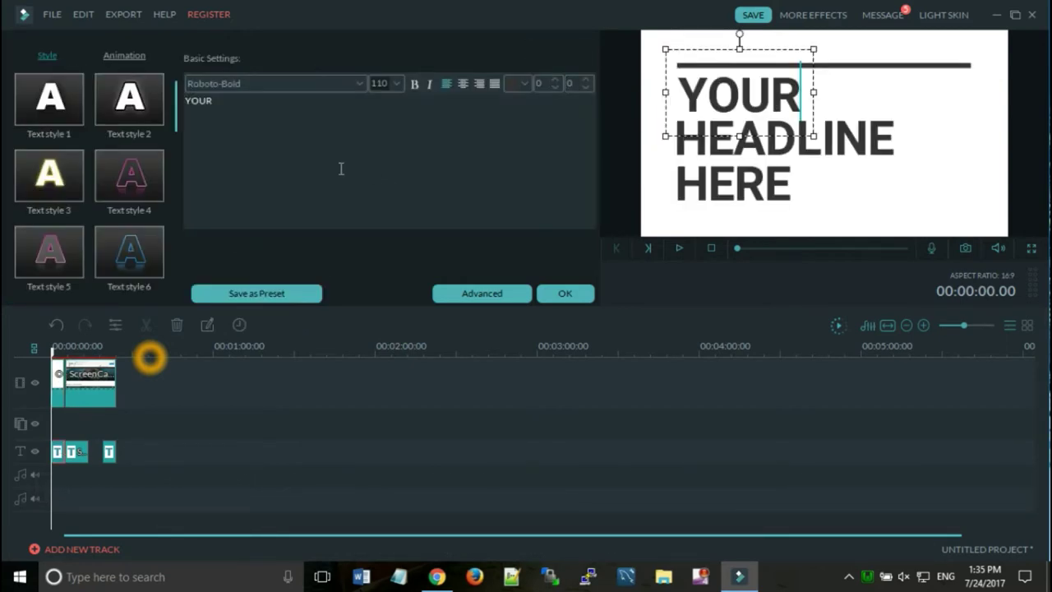
pyautogui.press('BackSpace')
pyautogui.press('BackSpace')
pyautogui.press('BackSpace')
pyautogui.press('BackSpace')
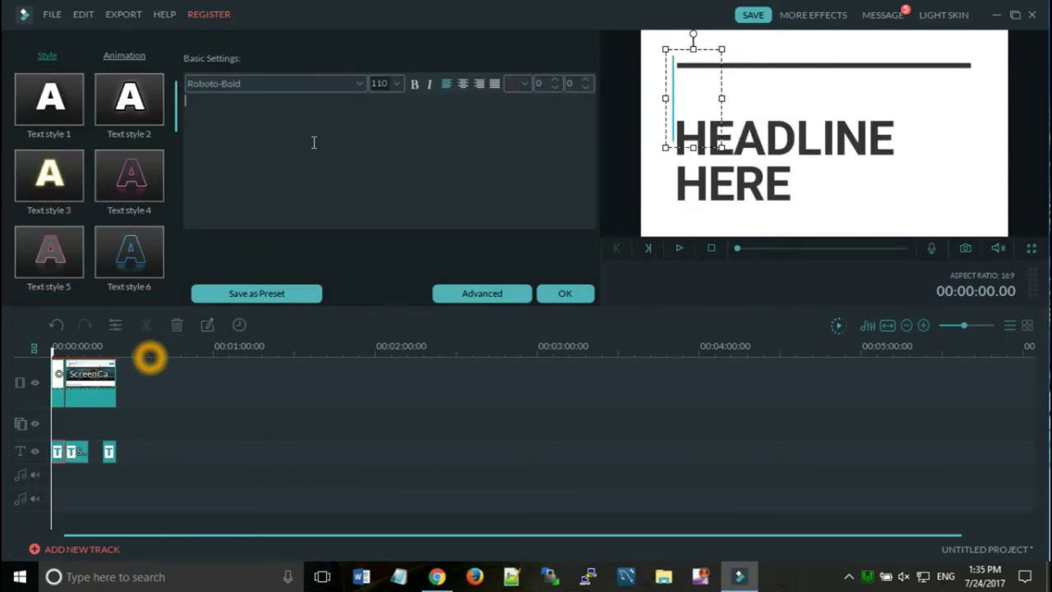
pyautogui.write('Hello')
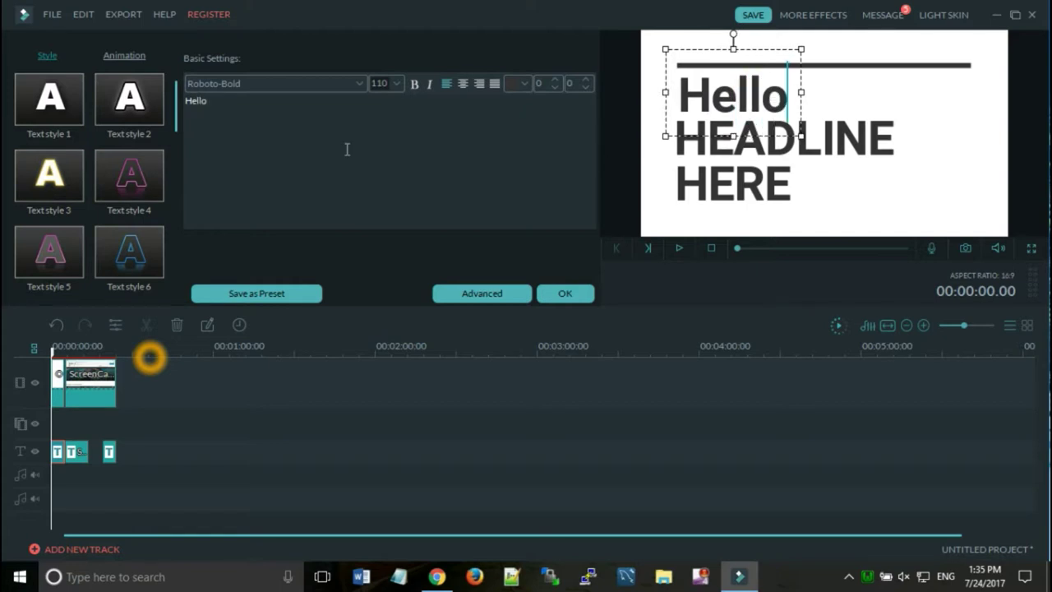
# Step: Replace the opener's second line "HEADLINE" with "Friends"
pyautogui.click(869, 141)
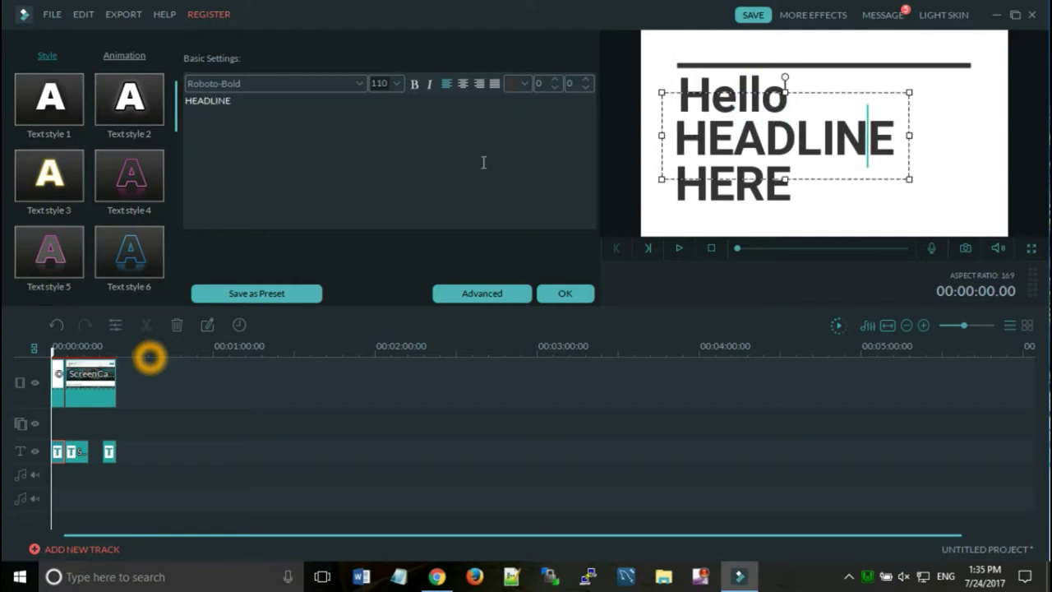
pyautogui.hotkey('ctrl', 'a')
pyautogui.press('BackSpace')
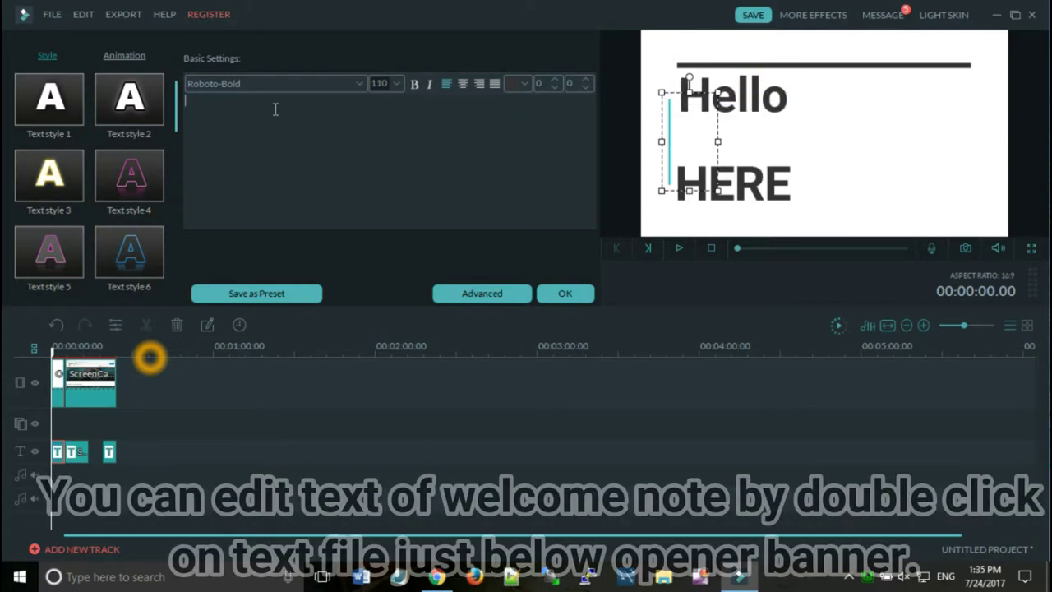
pyautogui.write('fr')
pyautogui.press('BackSpace')
pyautogui.press('BackSpace')
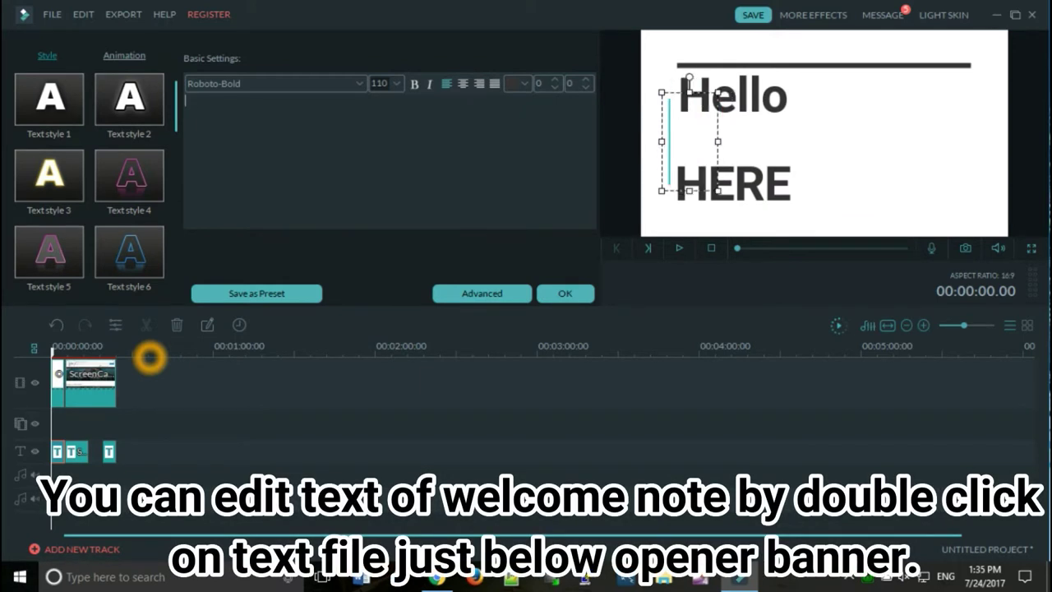
pyautogui.write('Friends')
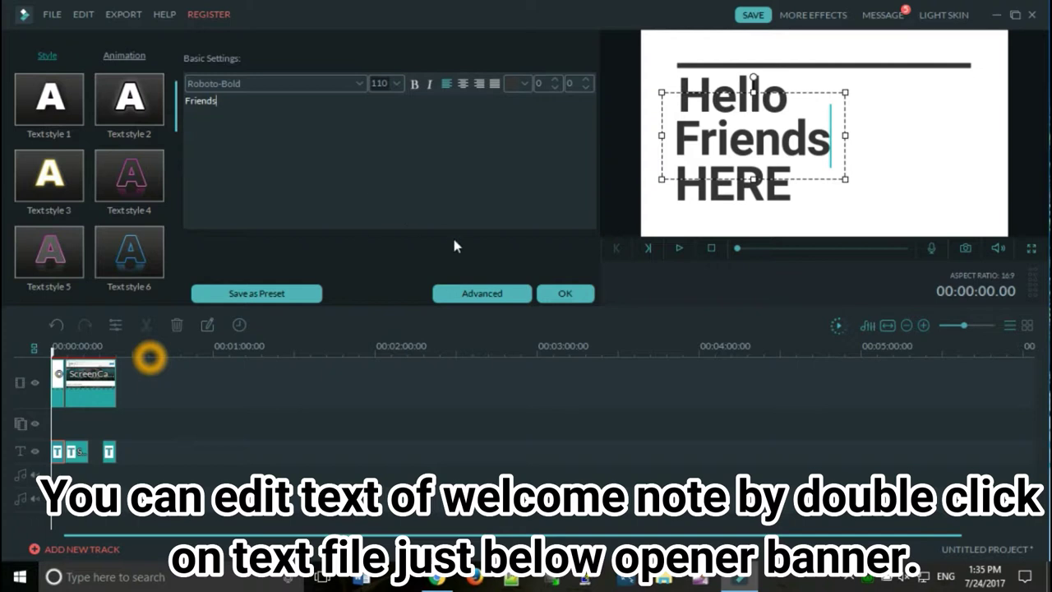
# Step: Remove the placeholder text "HERE" from the opener's third line
pyautogui.doubleClick(718, 195)
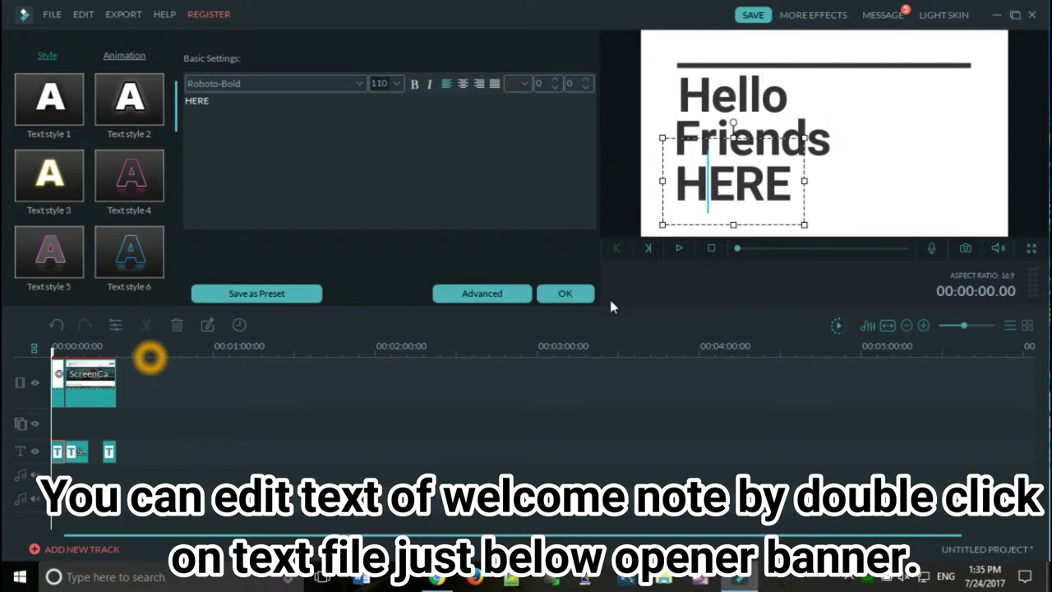
pyautogui.hotkey('ctrl', 'a')
pyautogui.press('BackSpace')
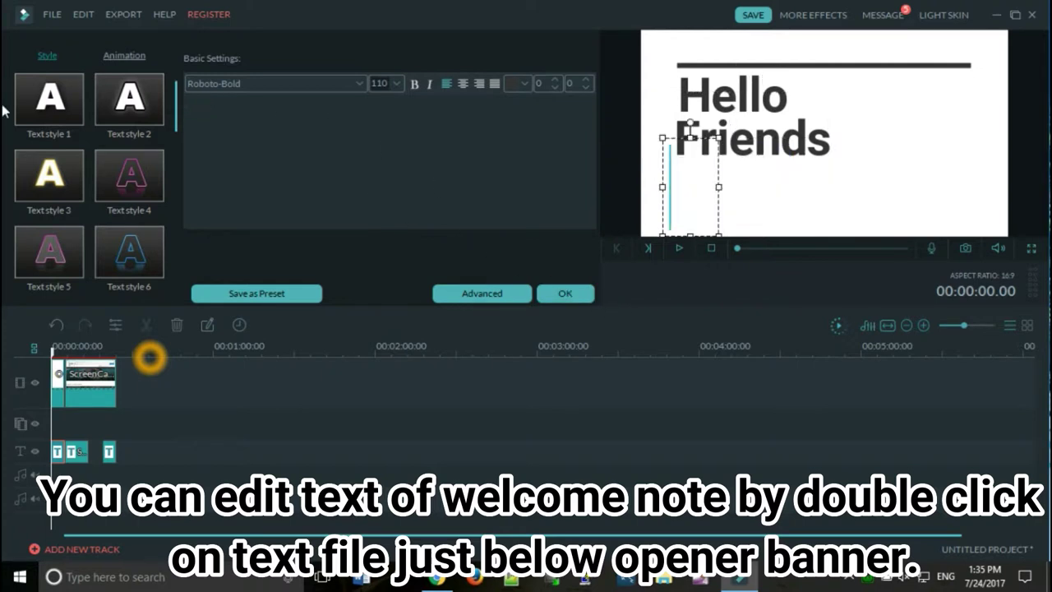
# Step: Open the advanced text settings and give the "Friends" line a blue border
pyautogui.click(470, 296)
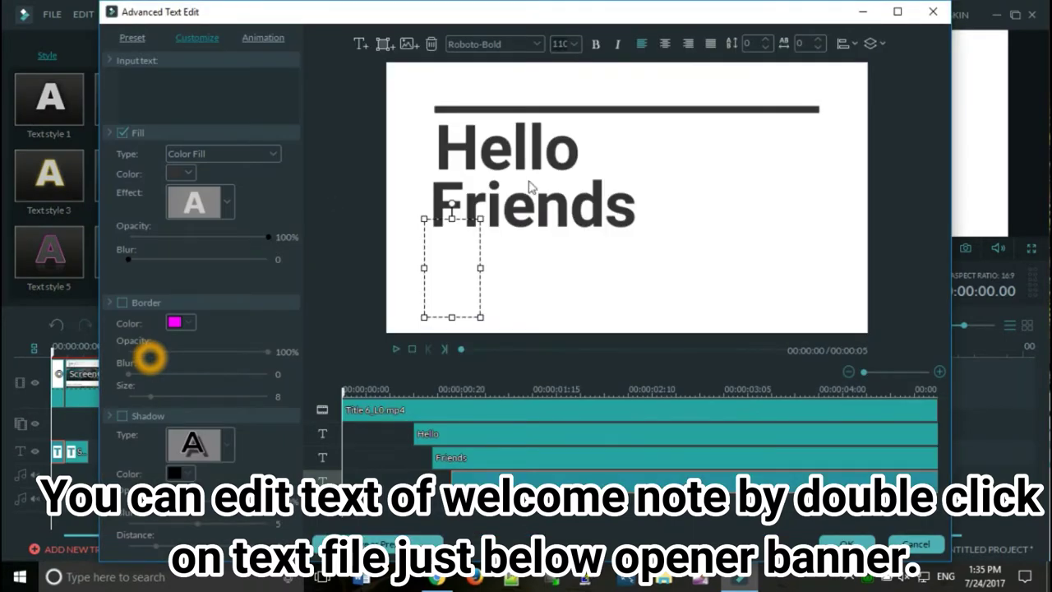
pyautogui.click(542, 165)
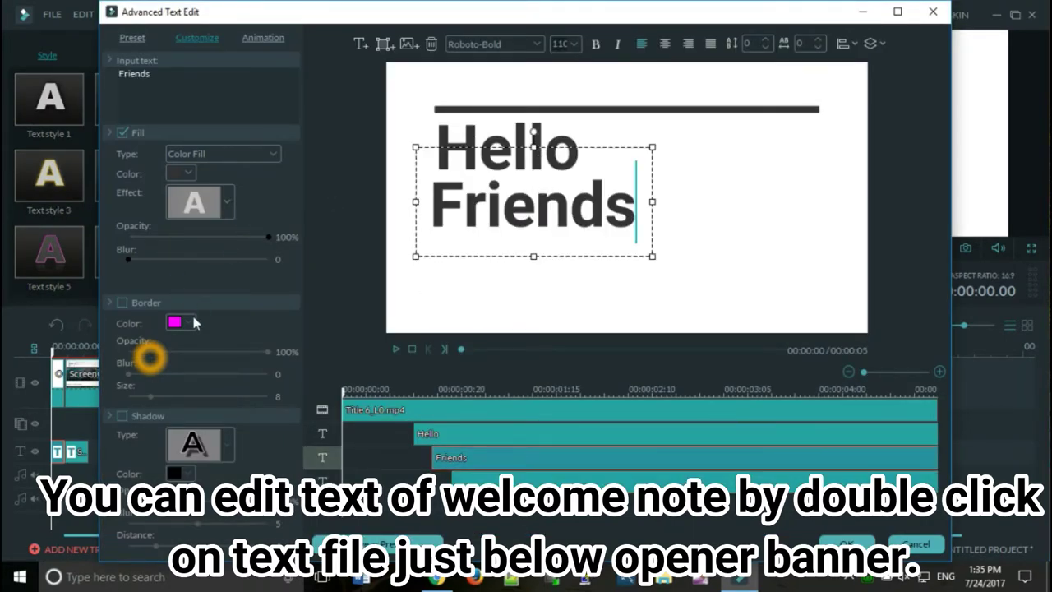
pyautogui.click(121, 303)
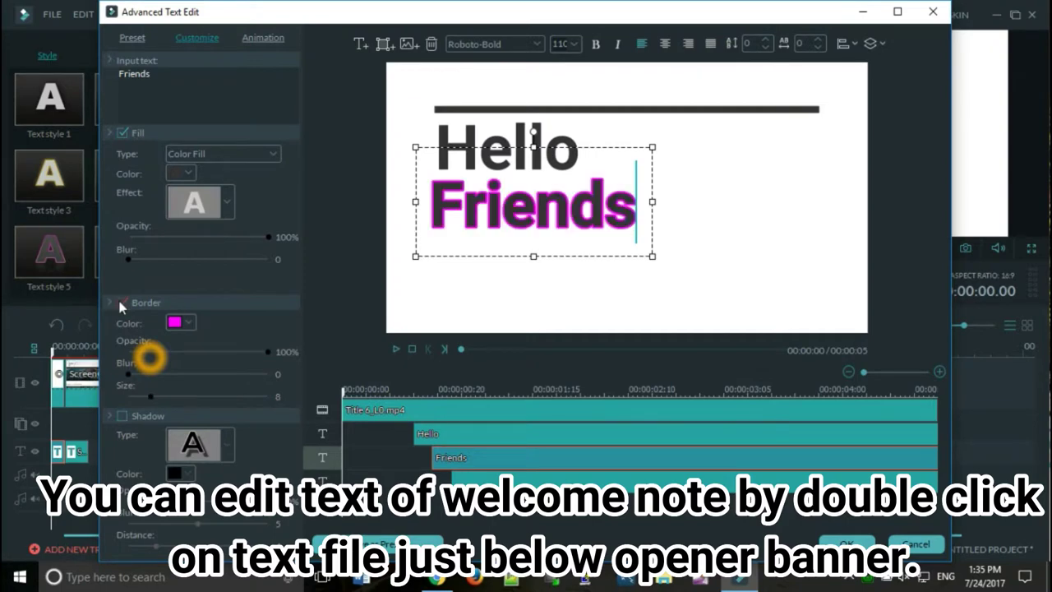
pyautogui.click(190, 323)
pyautogui.click(234, 352)
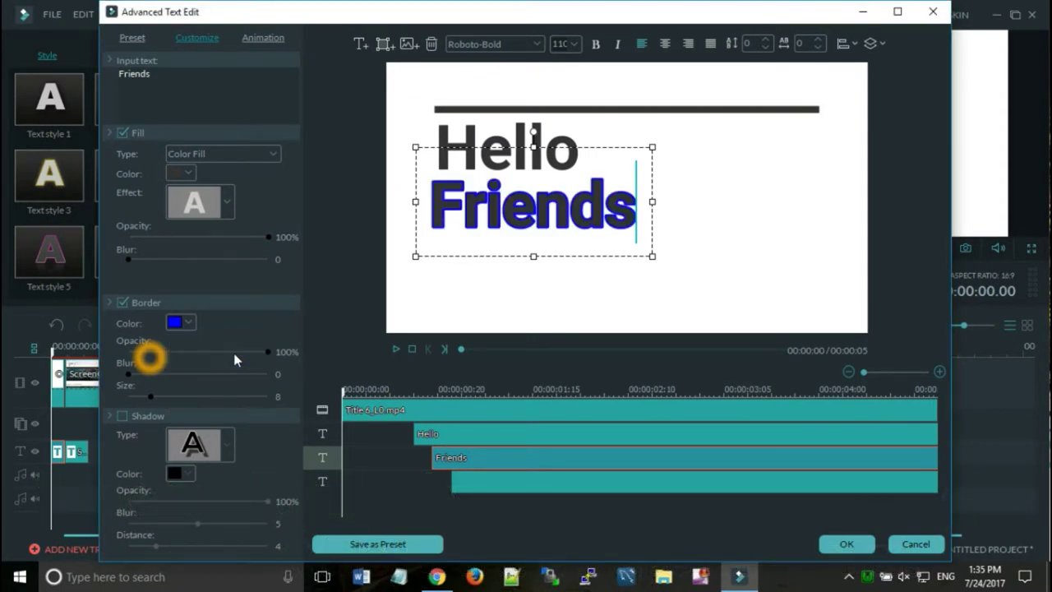
# Step: Turn on a shadow for the "Friends" line and apply an embossed fill effect to the "Hello" line, accepting the advanced text edits
pyautogui.click(122, 419)
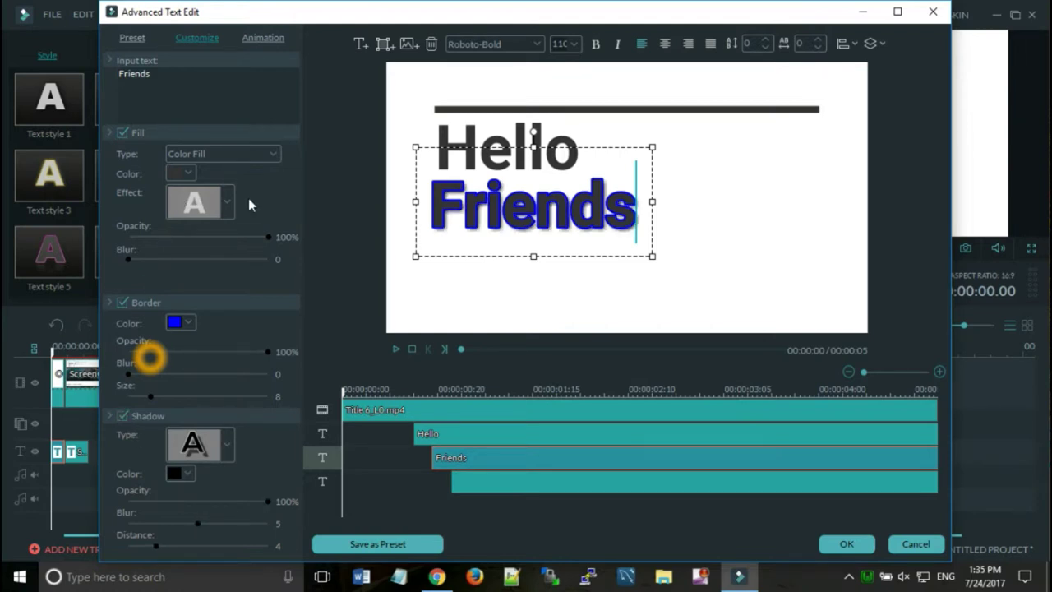
pyautogui.click(489, 138)
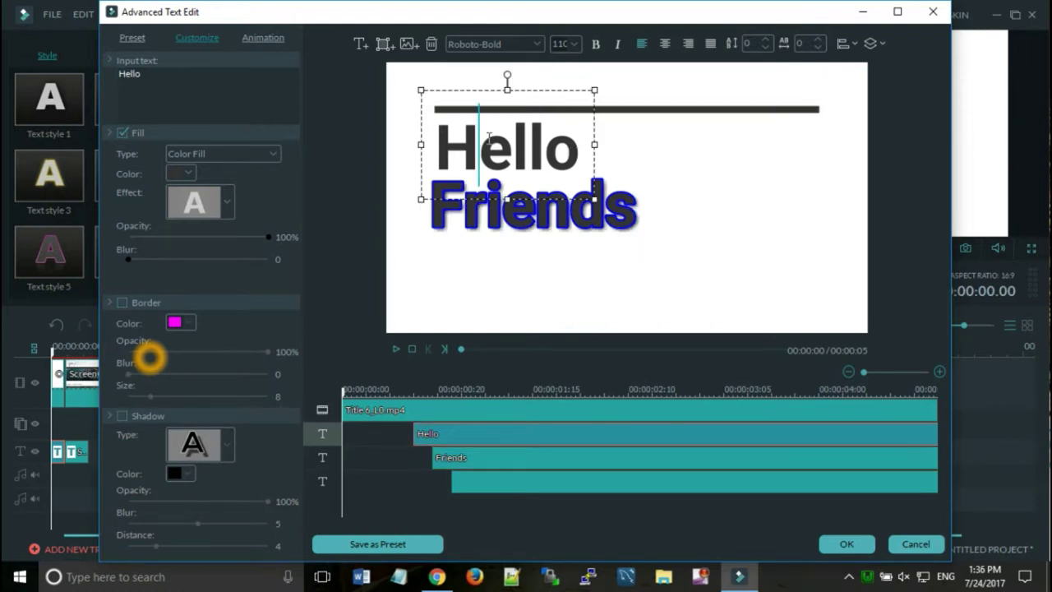
pyautogui.click(228, 206)
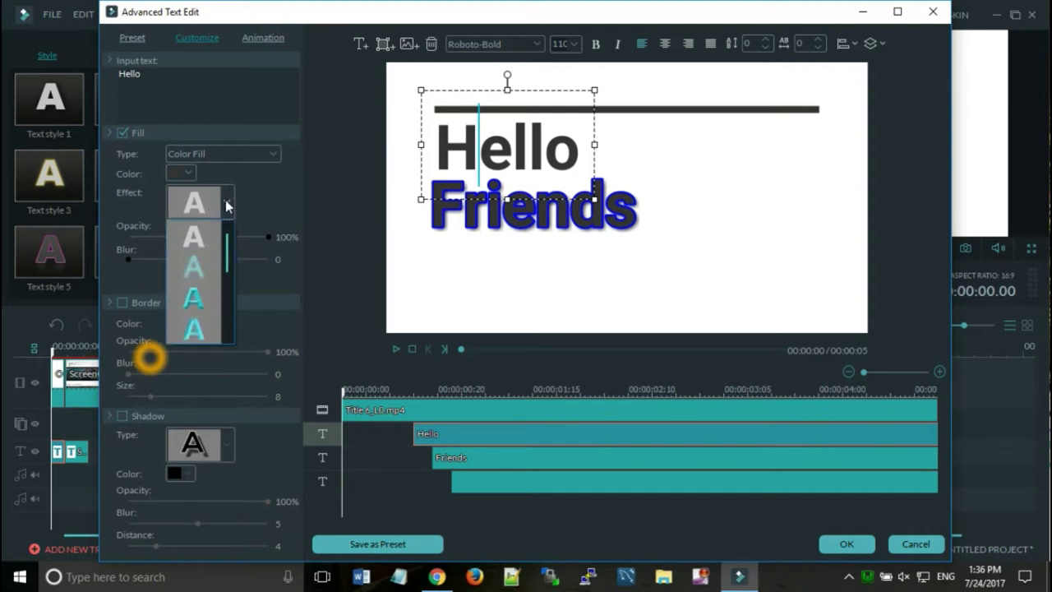
pyautogui.click(195, 287)
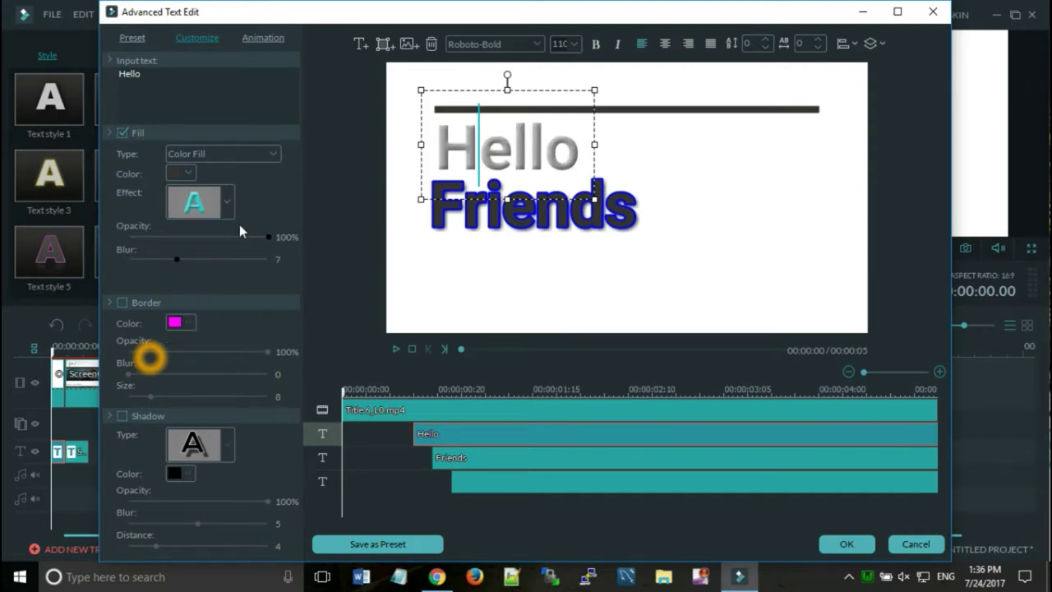
pyautogui.click(865, 544)
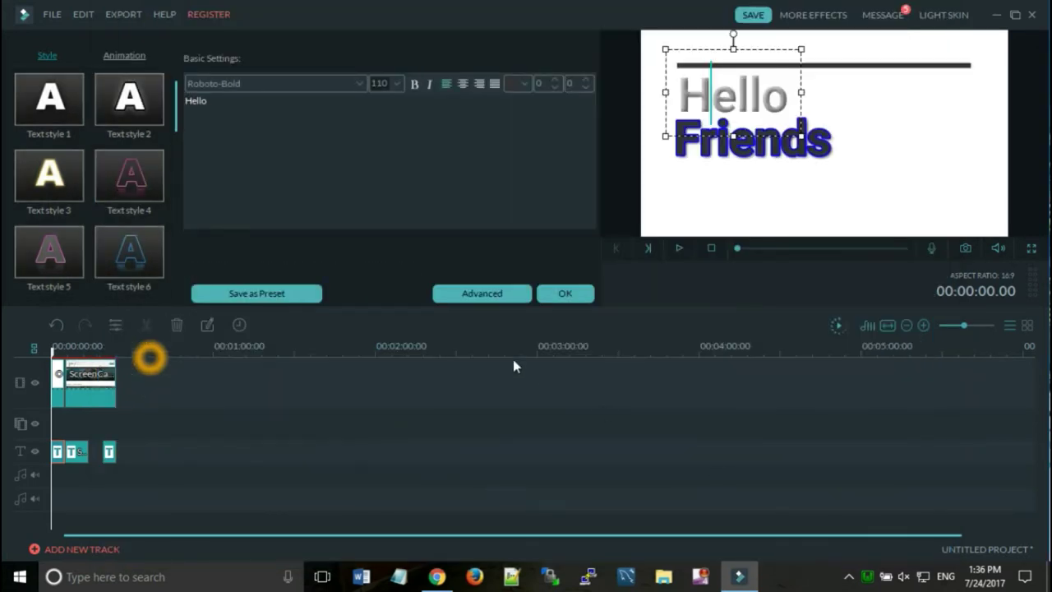
# Step: Play back the edited opener and the first subtitle, and finish the text edit
pyautogui.click(677, 249)
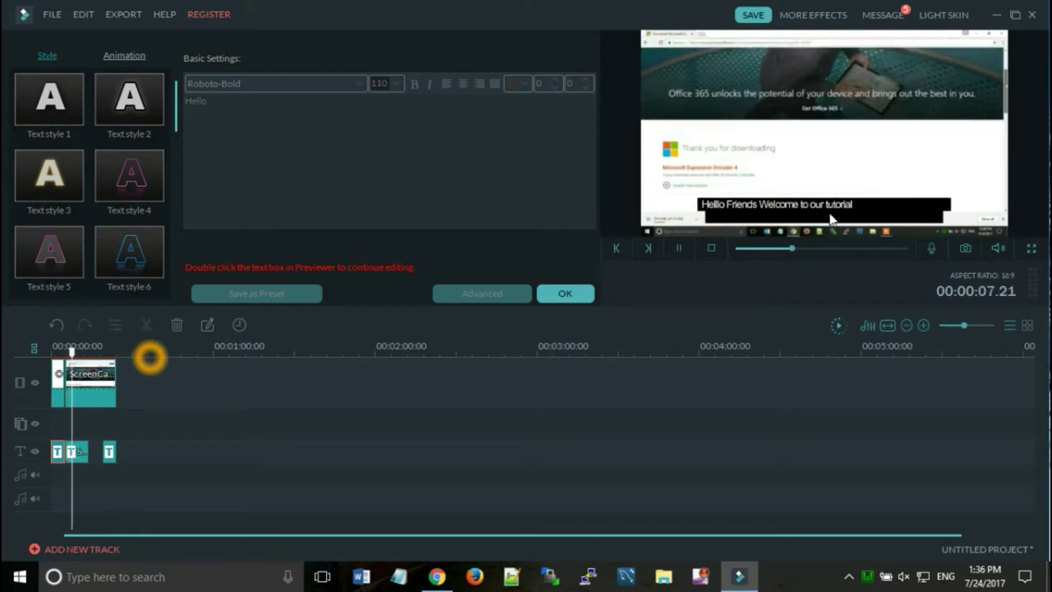
pyautogui.click(564, 295)
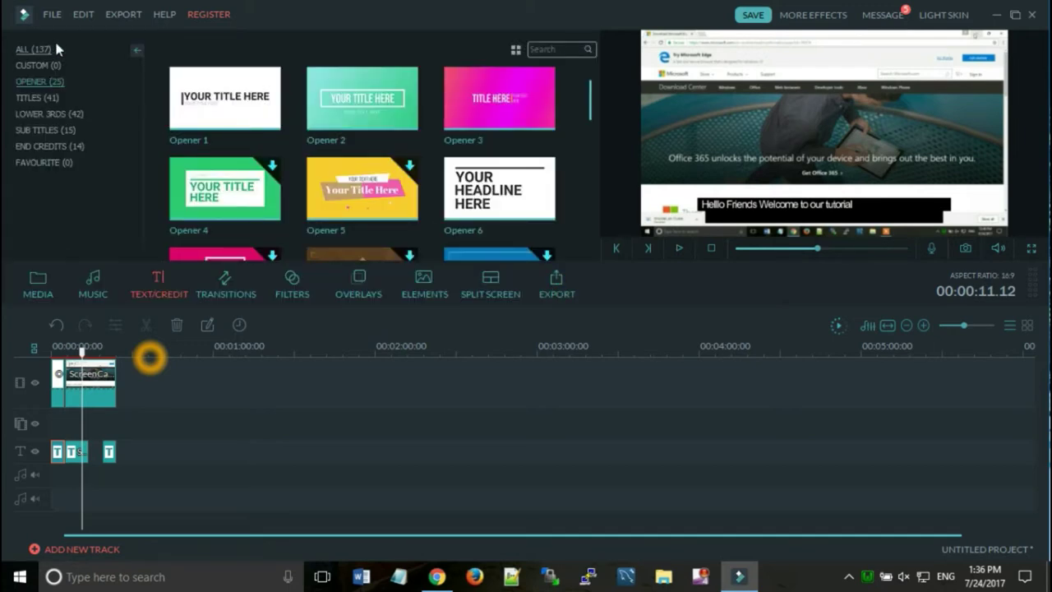
# Step: Import the audio file bensound-littleidea from the Downloads folder into the project's own music library
pyautogui.click(87, 283)
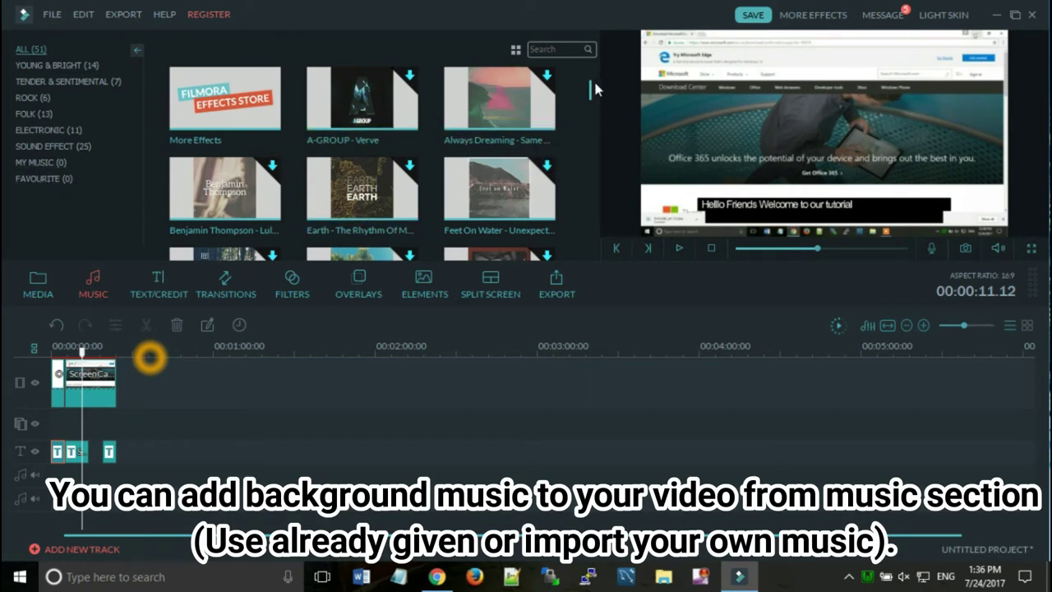
pyautogui.moveTo(589, 85); pyautogui.dragTo(612, 248)
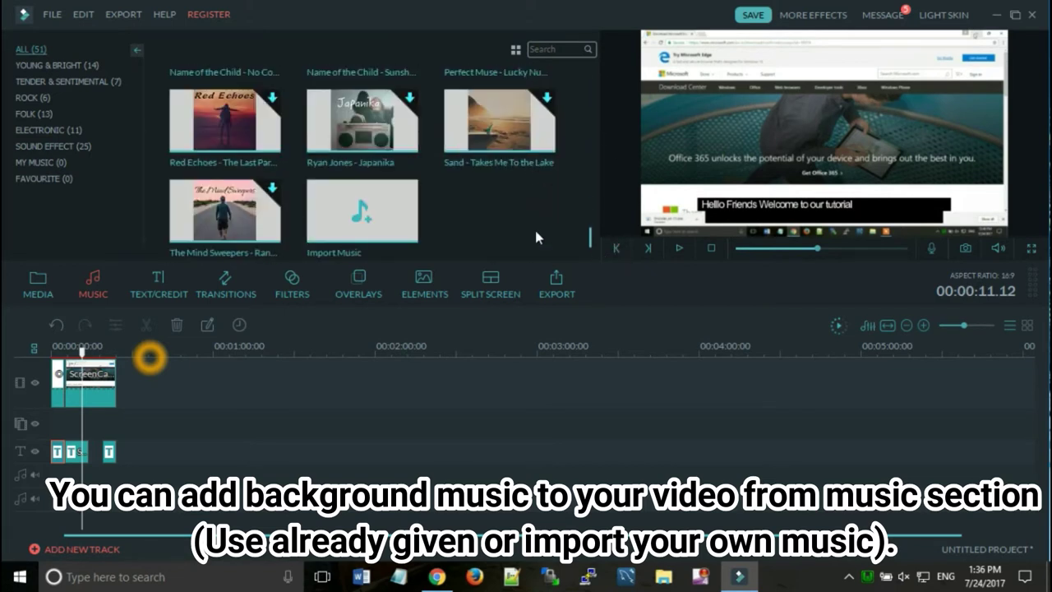
pyautogui.click(355, 217)
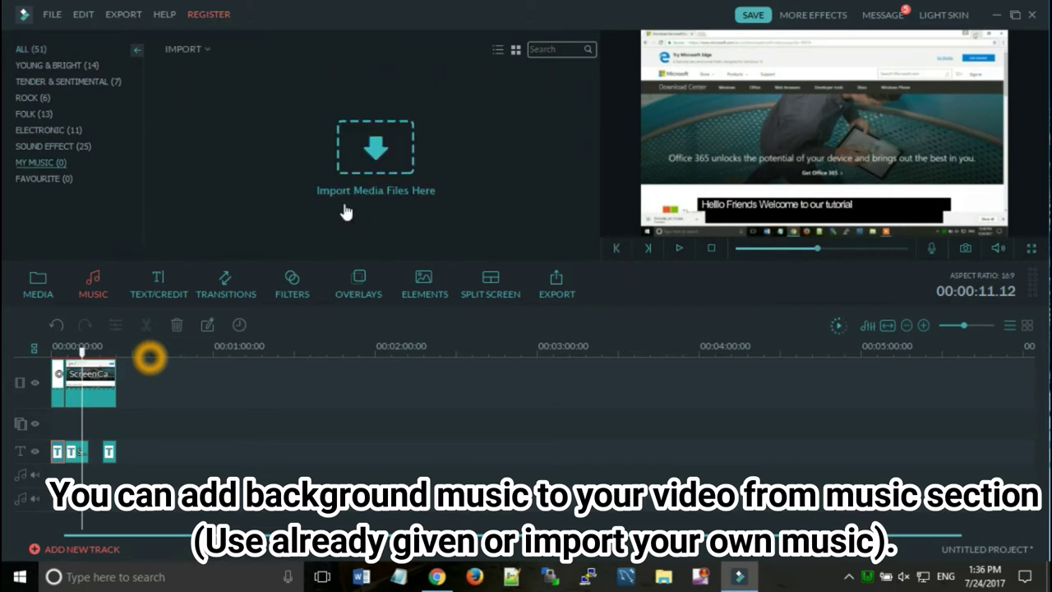
pyautogui.click(382, 153)
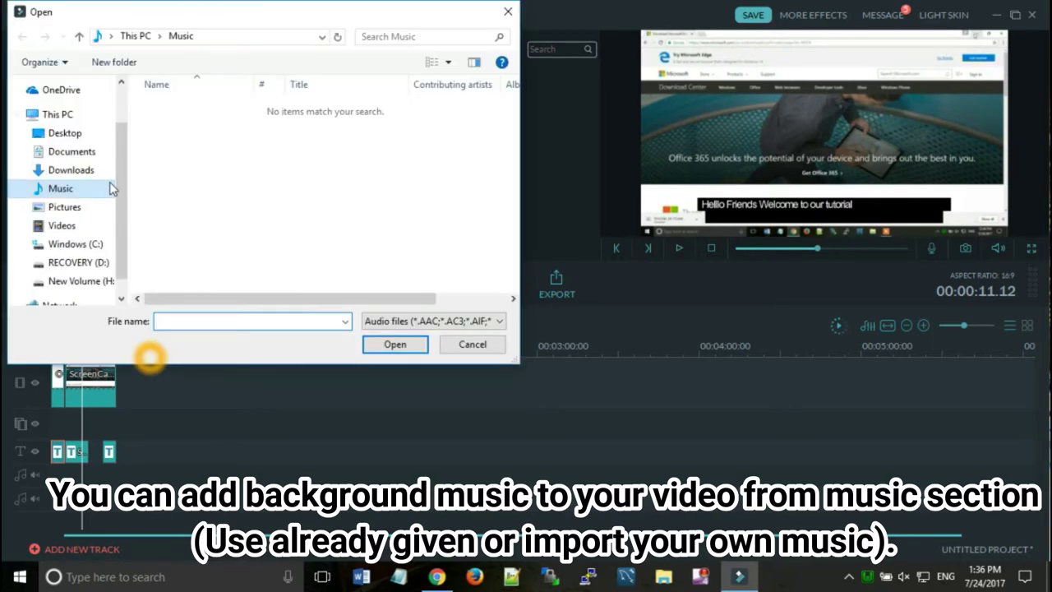
pyautogui.click(82, 170)
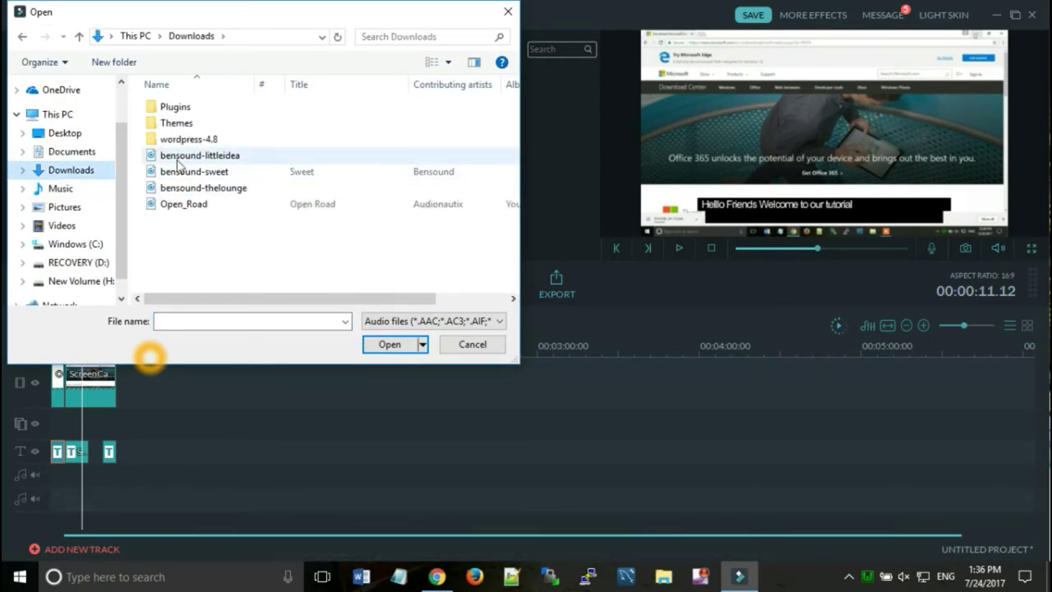
pyautogui.click(178, 164)
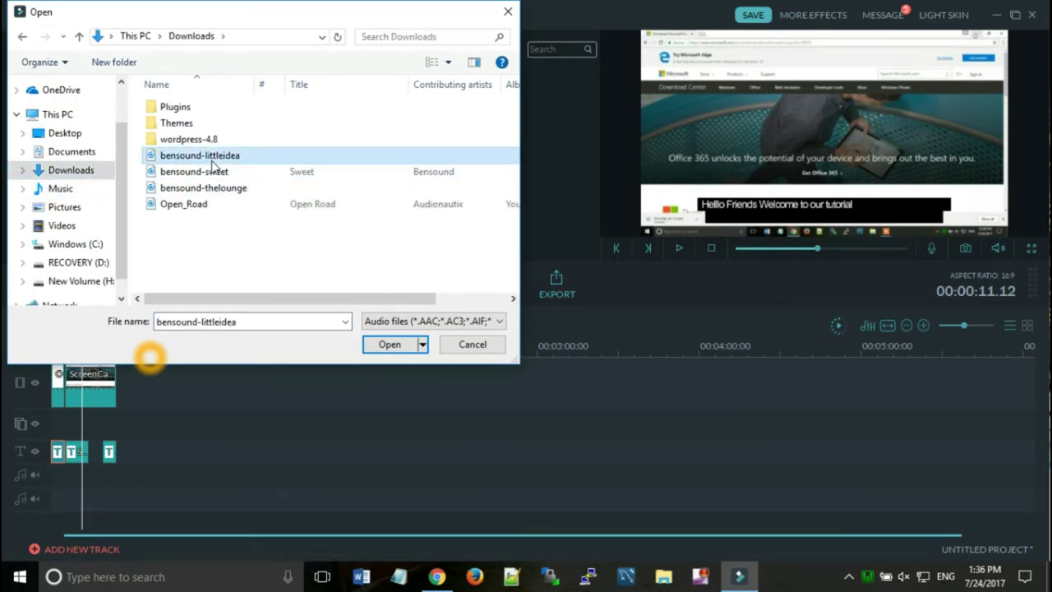
pyautogui.click(391, 345)
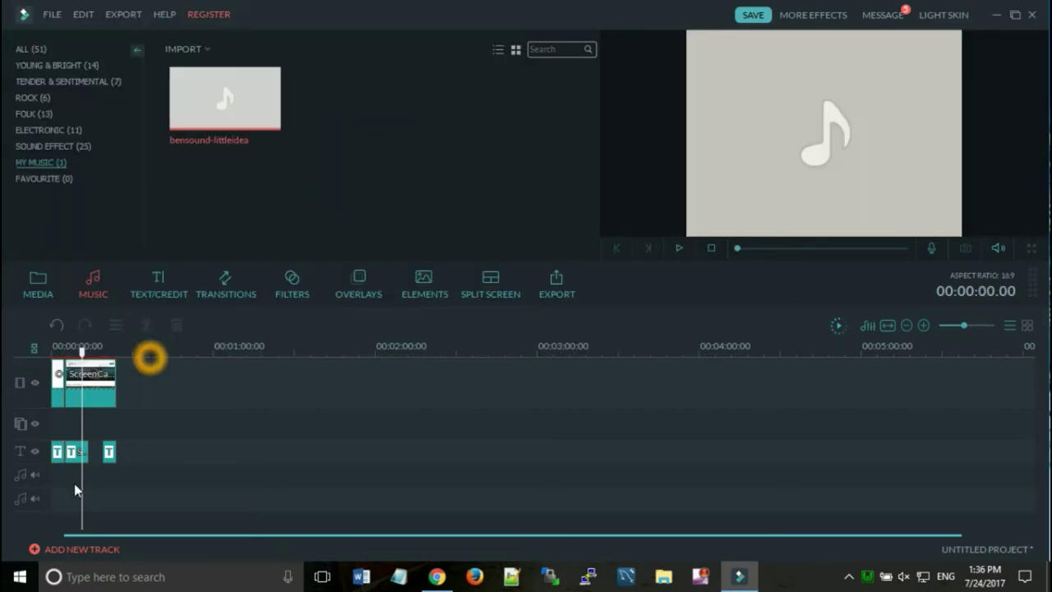
# Step: Place bensound-littleidea on the first audio track from the start of the timeline and trim it to the end of the video
pyautogui.moveTo(81, 351); pyautogui.dragTo(5, 353)
pyautogui.click(225, 98)
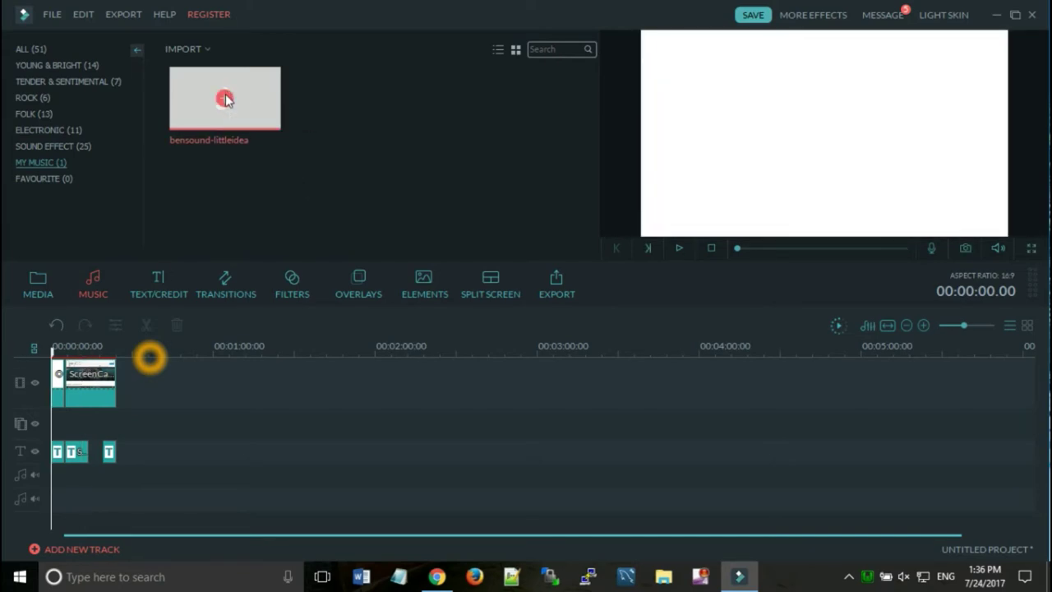
pyautogui.moveTo(225, 99); pyautogui.dragTo(72, 474)
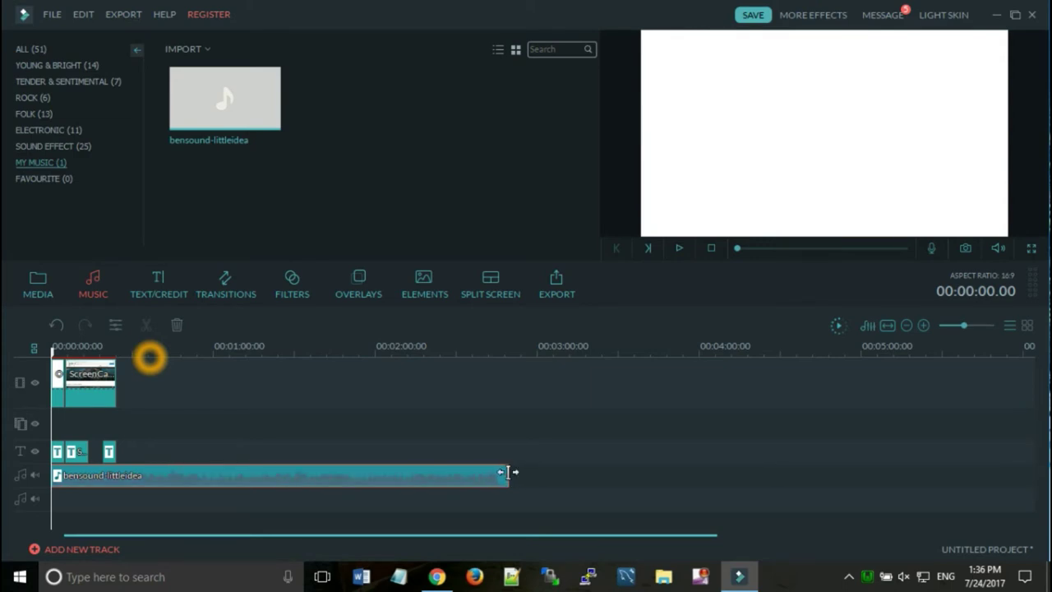
pyautogui.moveTo(510, 476); pyautogui.dragTo(118, 474)
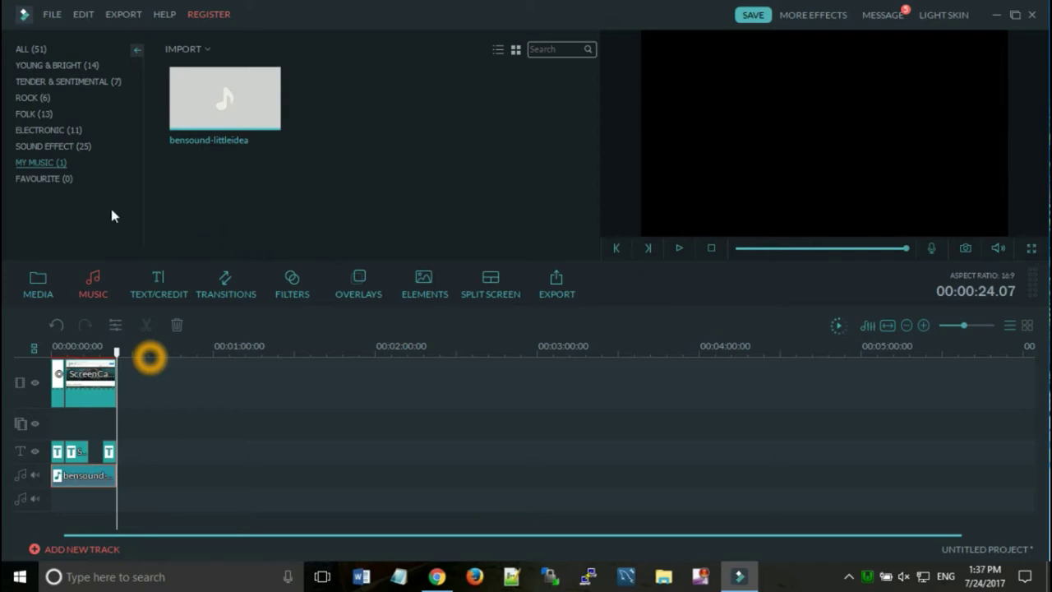
# Step: Add the Credits 3 end credit to the text track directly after the last text clip
pyautogui.click(167, 291)
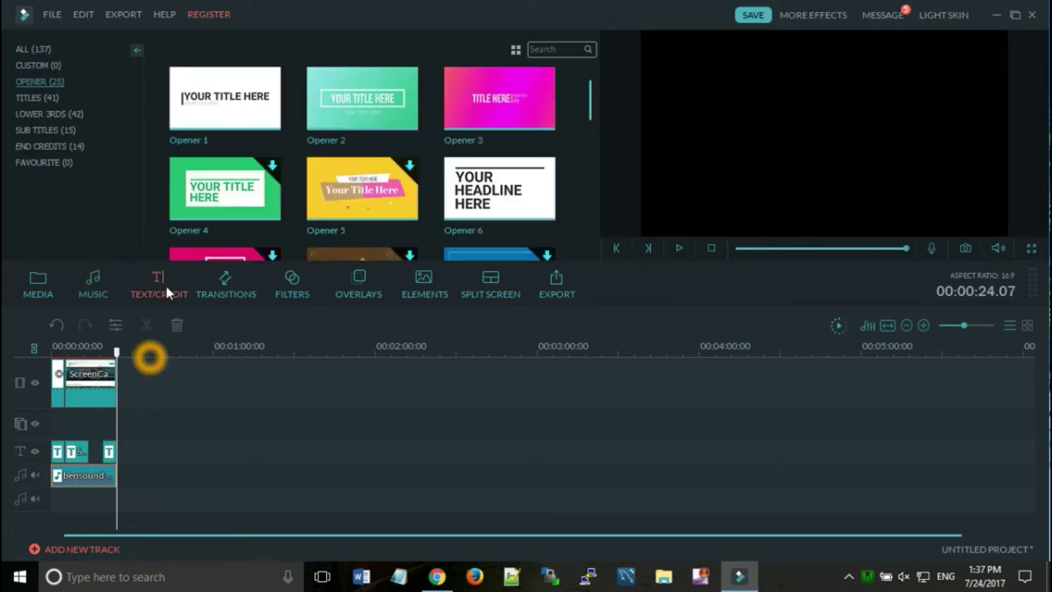
pyautogui.click(45, 148)
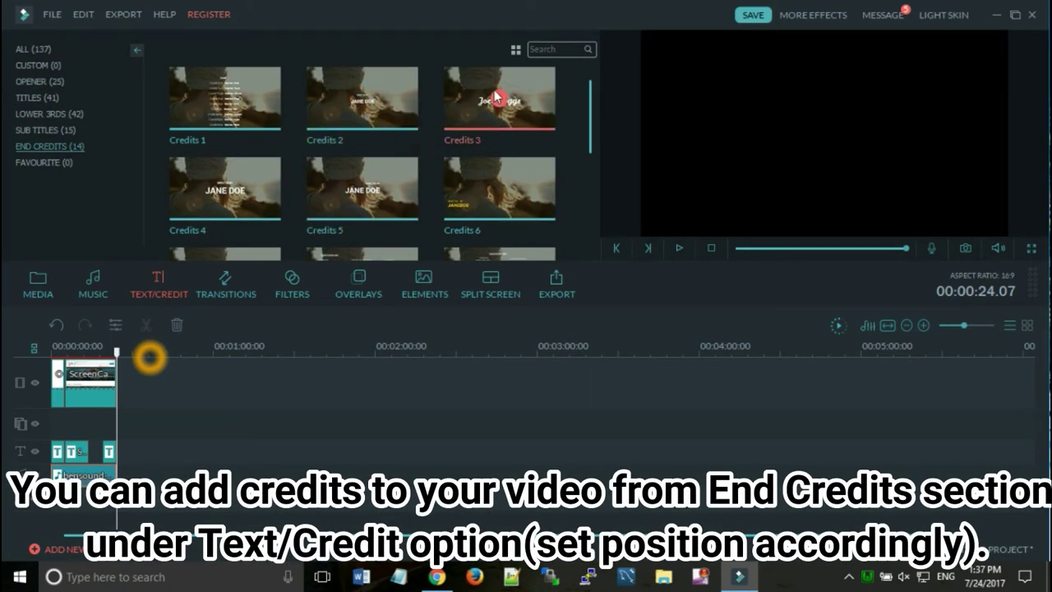
pyautogui.moveTo(500, 98); pyautogui.dragTo(235, 450)
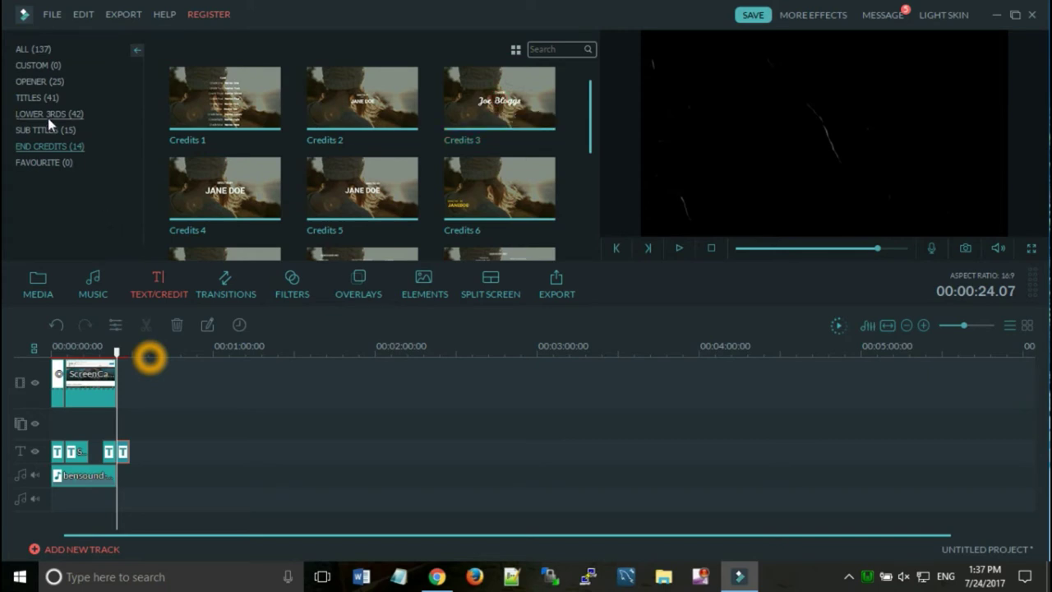
# Step: Replace all placeholder text in the end credit clip with "Thanks for watching"
pyautogui.doubleClick(123, 452)
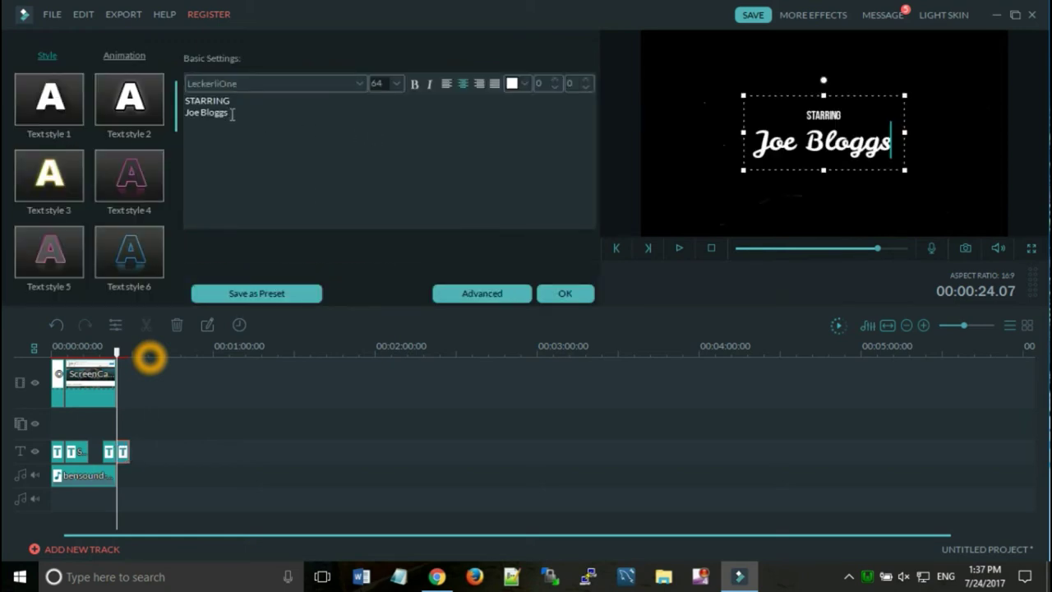
pyautogui.hotkey('ctrl', 'a')
pyautogui.press('BackSpace')
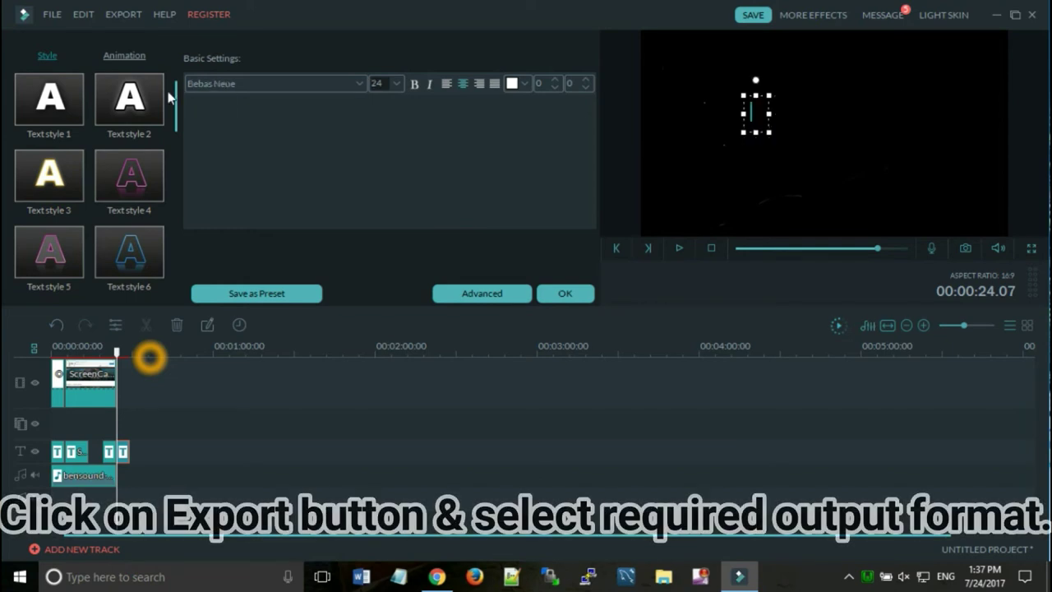
pyautogui.write('Tha')
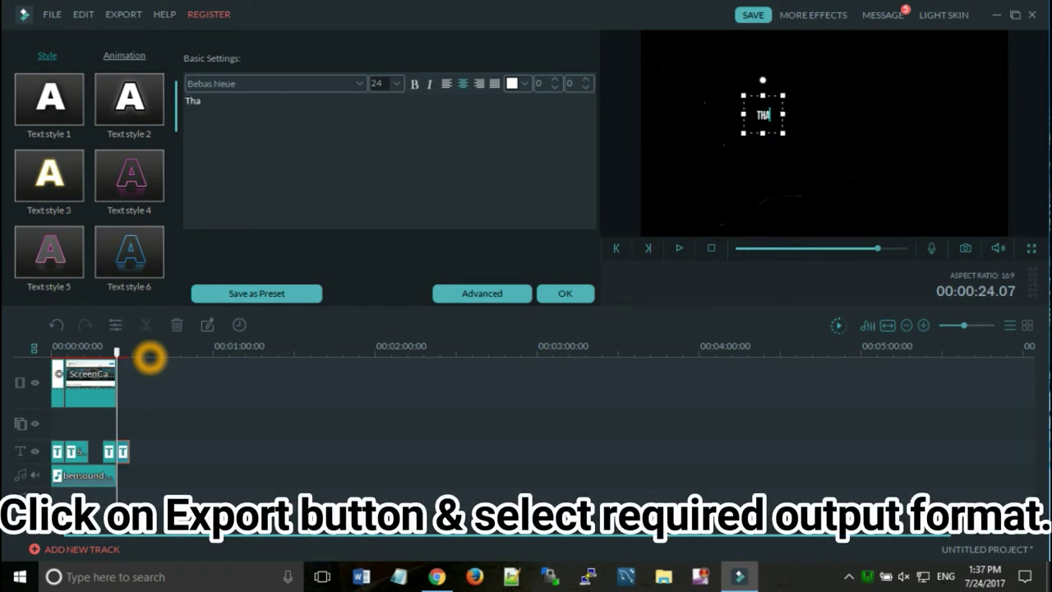
pyautogui.write('n')
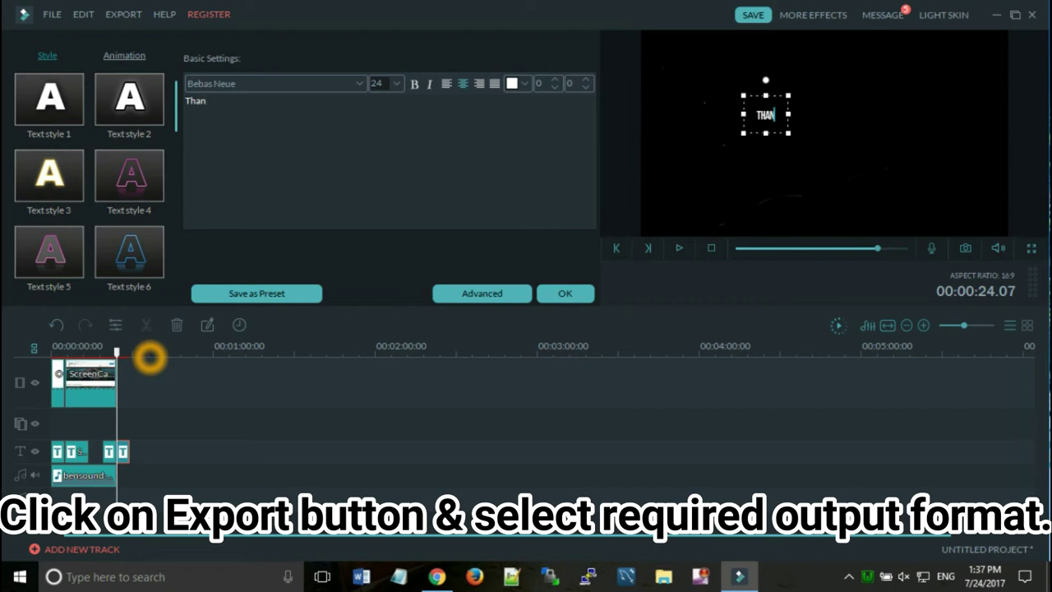
pyautogui.write('ks for ')
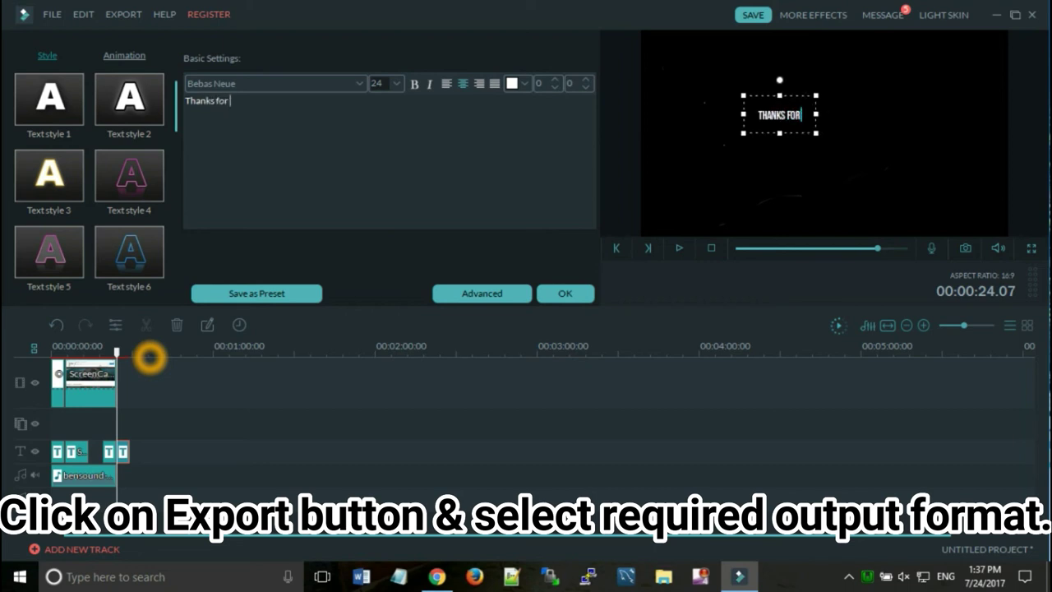
pyautogui.write('watching')
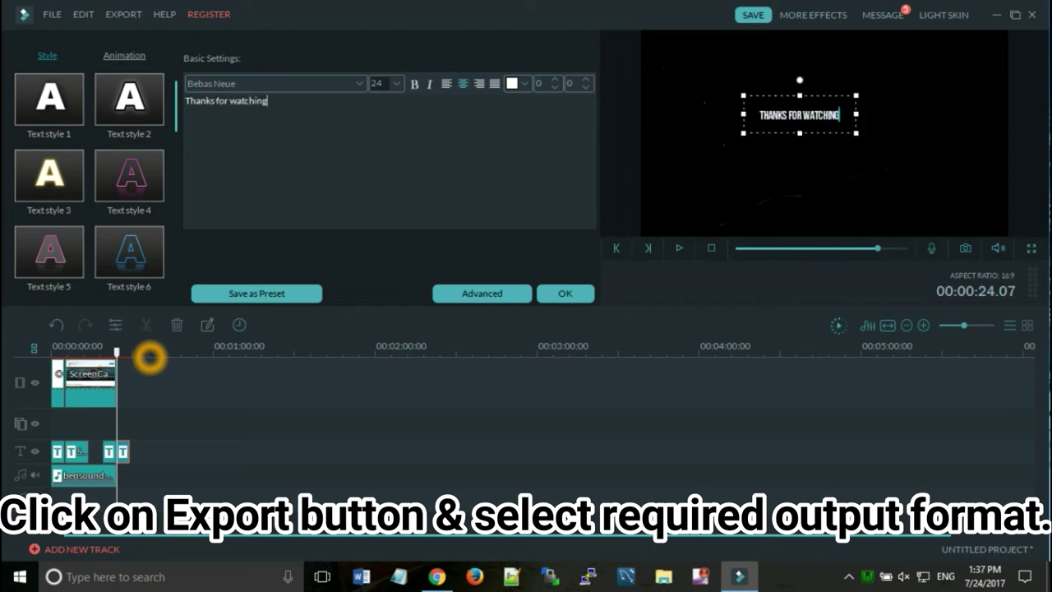
# Step: Make the "Thanks for watching" text bold with font size 48 and accept the edit
pyautogui.click(414, 85)
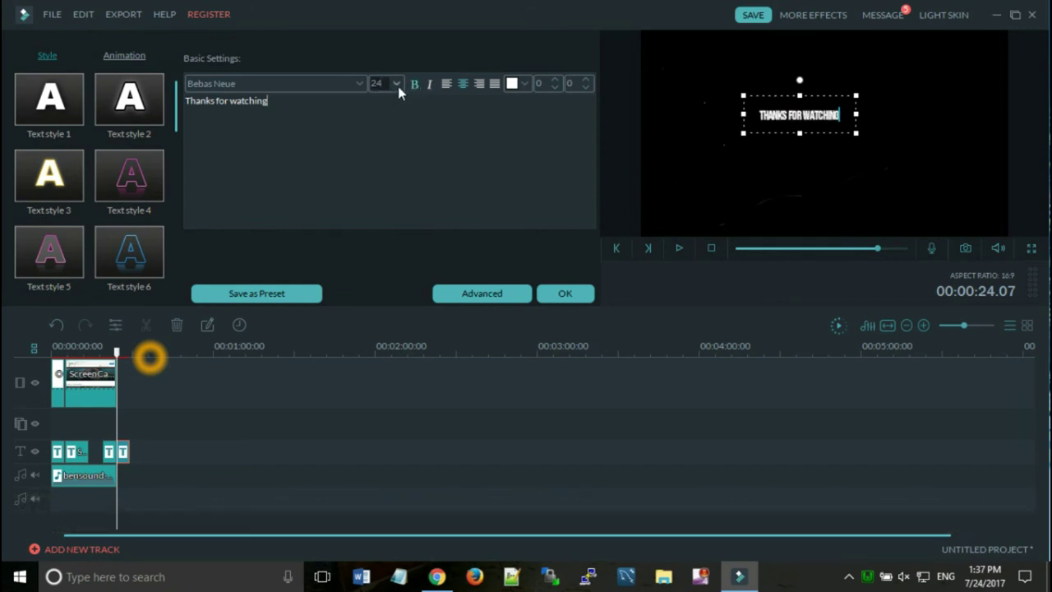
pyautogui.click(398, 84)
pyautogui.click(381, 173)
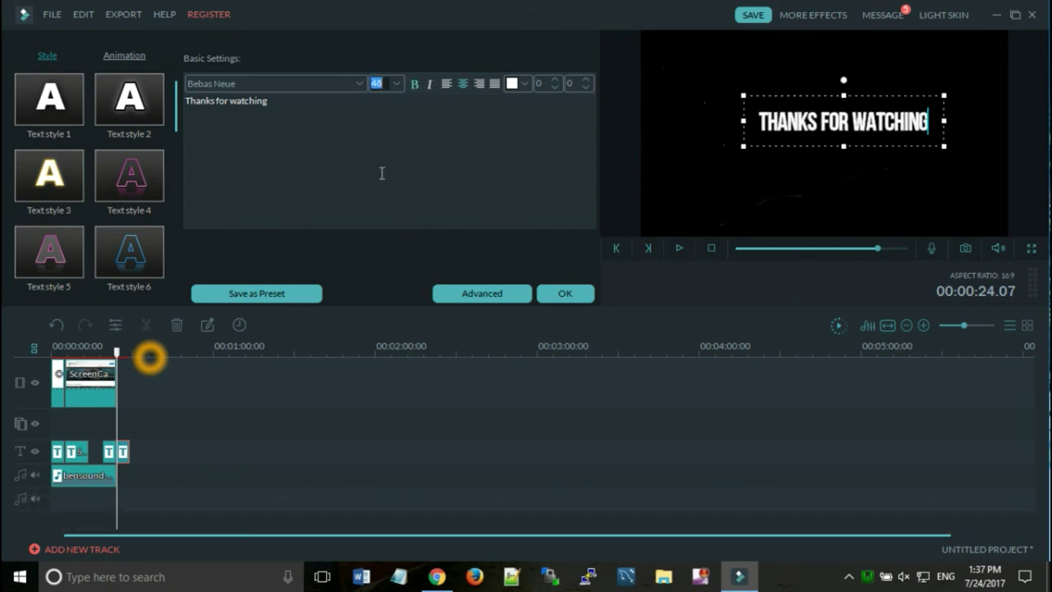
pyautogui.click(564, 294)
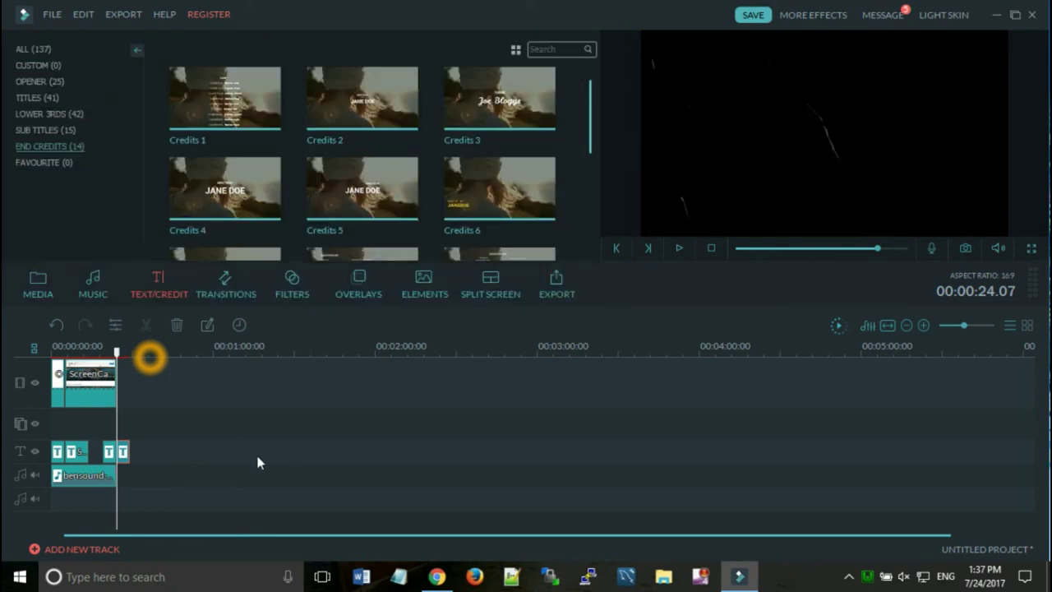
# Step: Shift the last two text clips earlier so the end credit finishes with the video, and play back the ending
pyautogui.moveTo(113, 457)
pyautogui.mouseDown()
pyautogui.moveTo(100, 457)
pyautogui.moveTo(116, 453)
pyautogui.mouseUp()
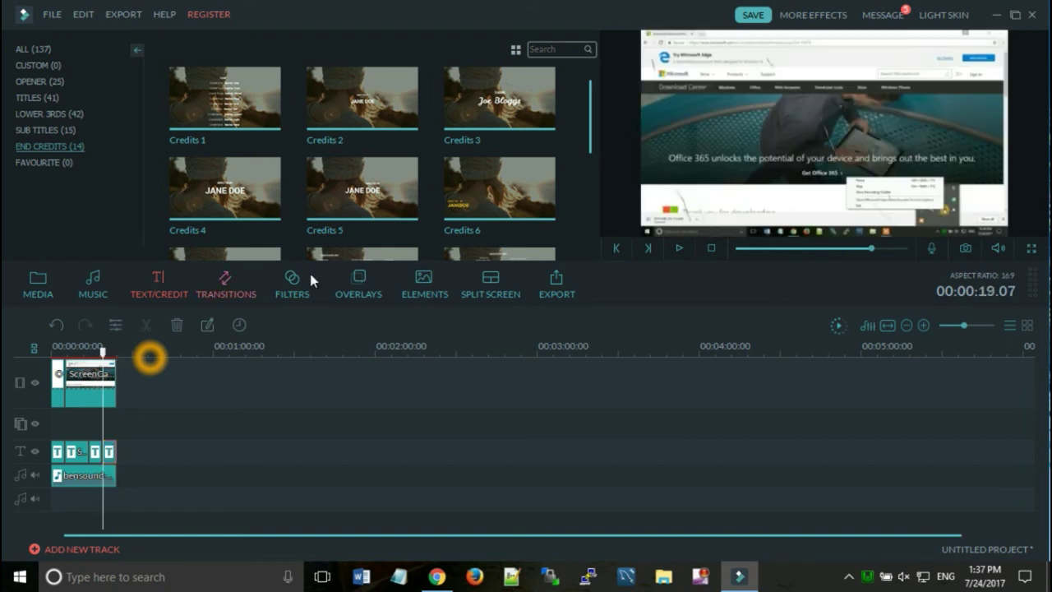
pyautogui.click(679, 248)
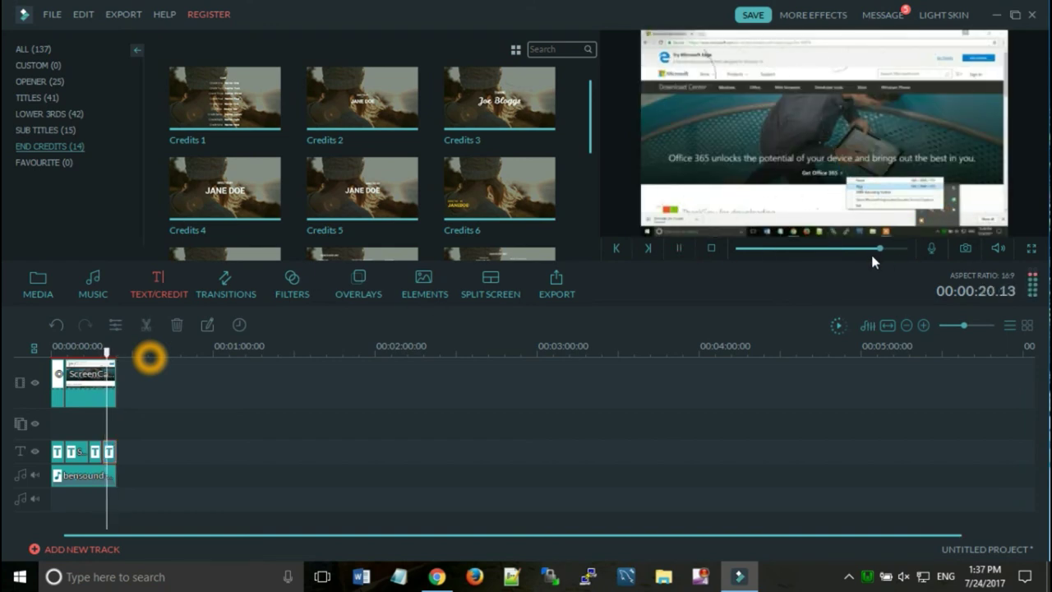